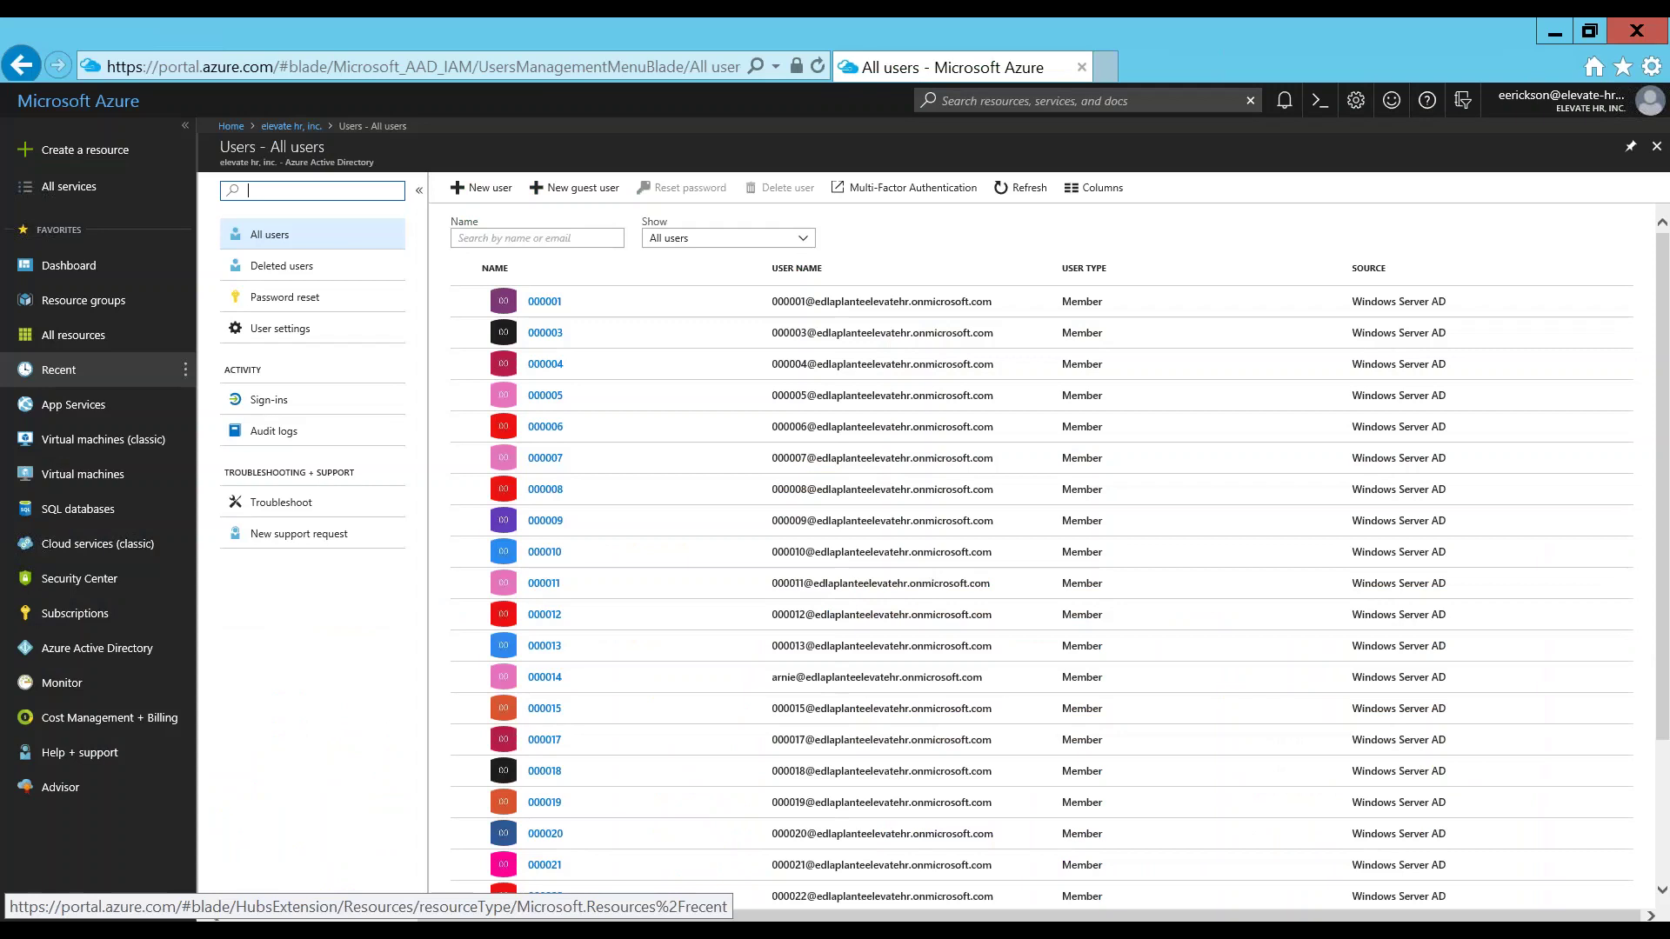
# Find the existing synced user by surname in Azure, review their profile, then switch to Active Directory Users and Computers.
pyautogui.click(562, 243)
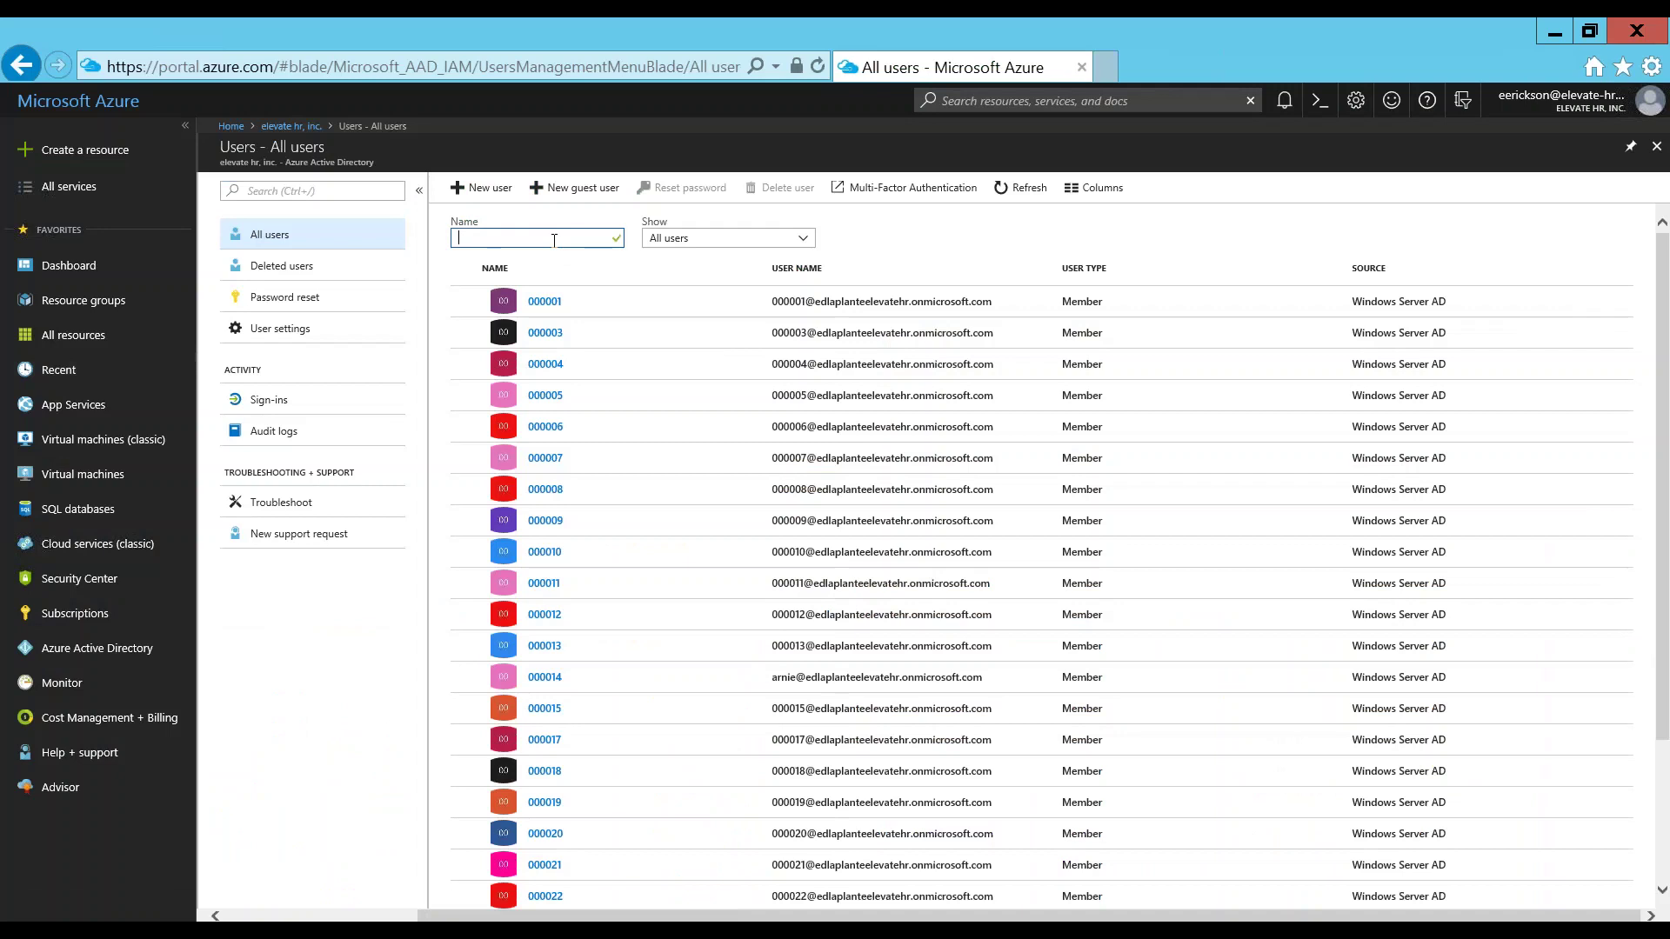
pyautogui.write('haslett')
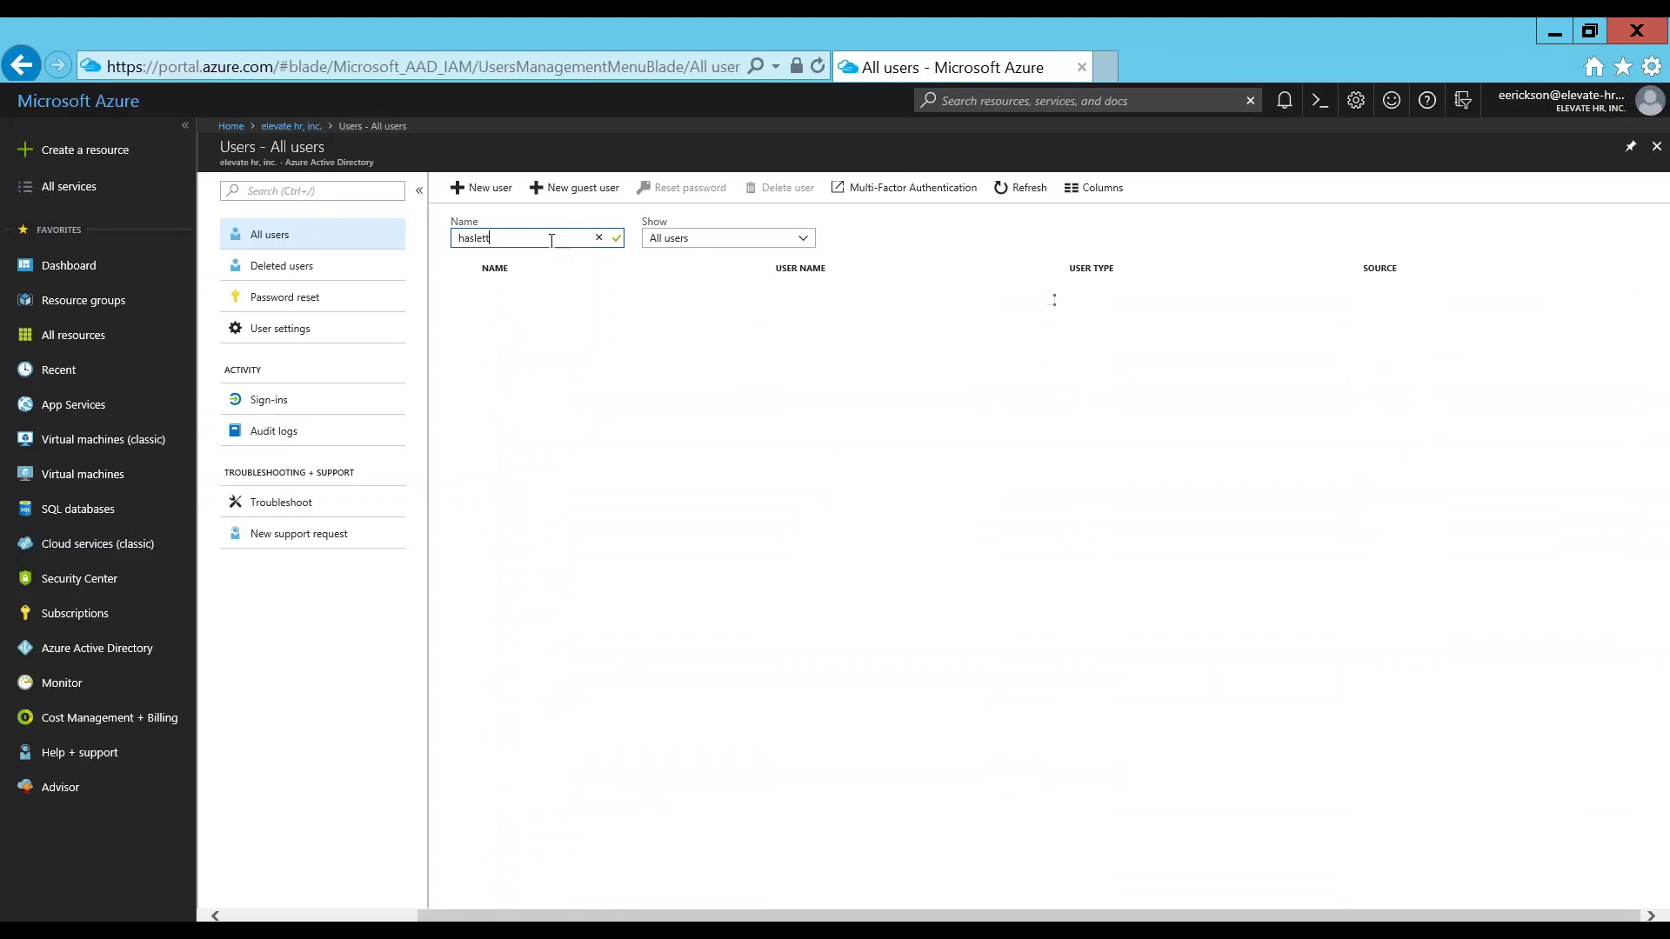
pyautogui.click(556, 301)
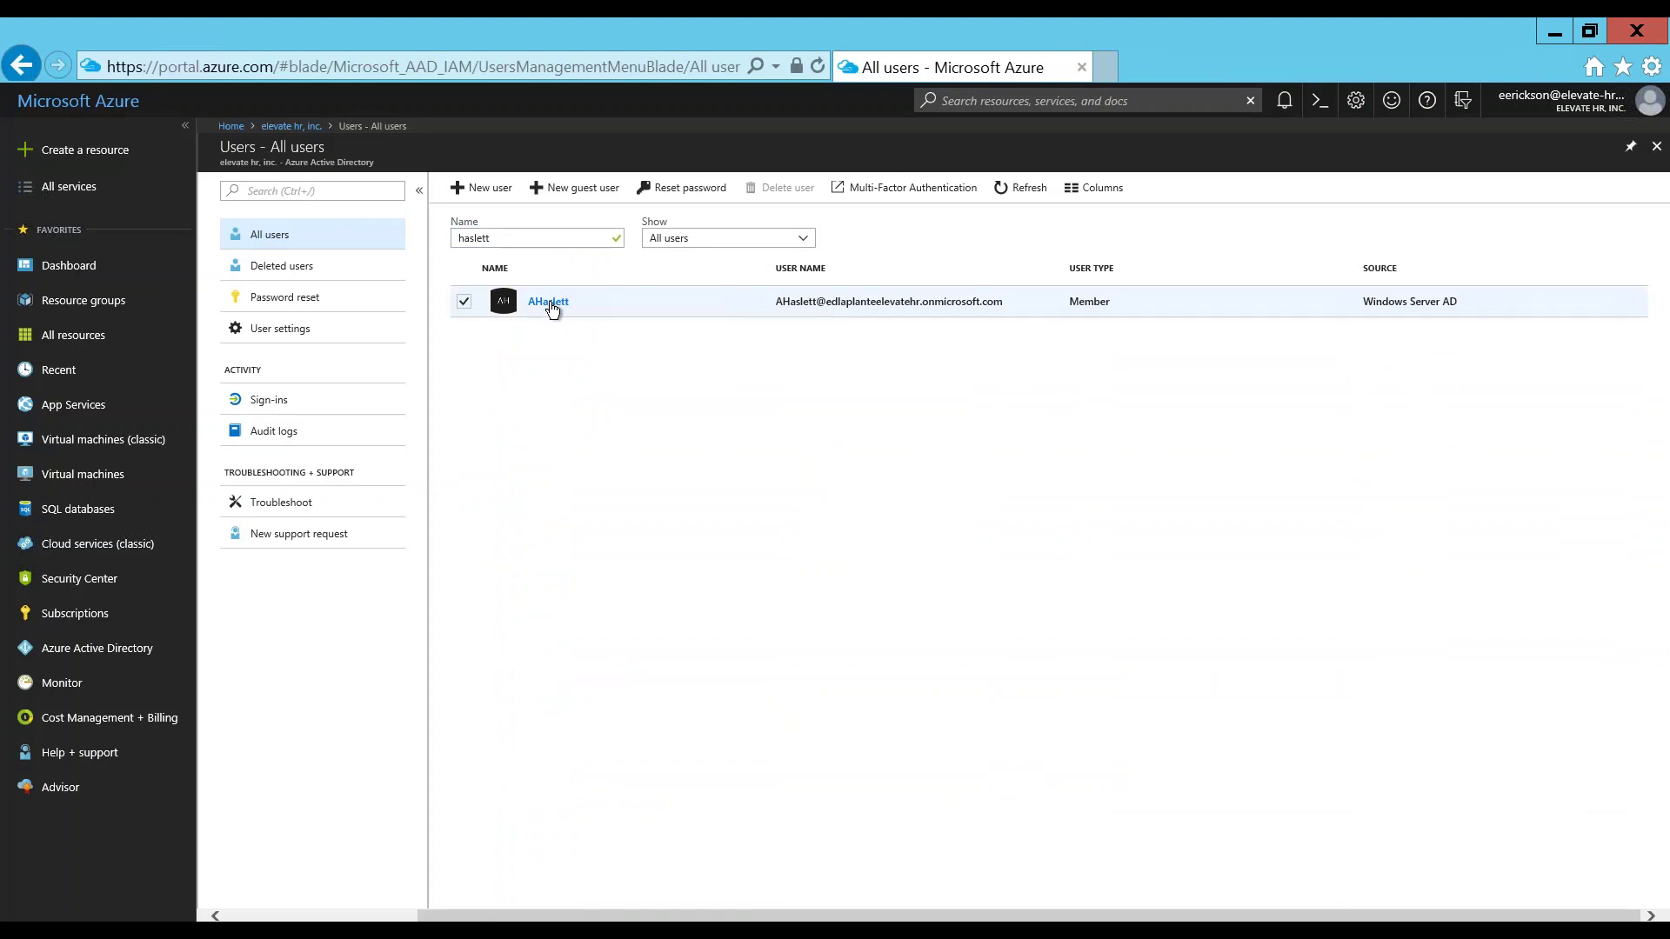
pyautogui.click(550, 305)
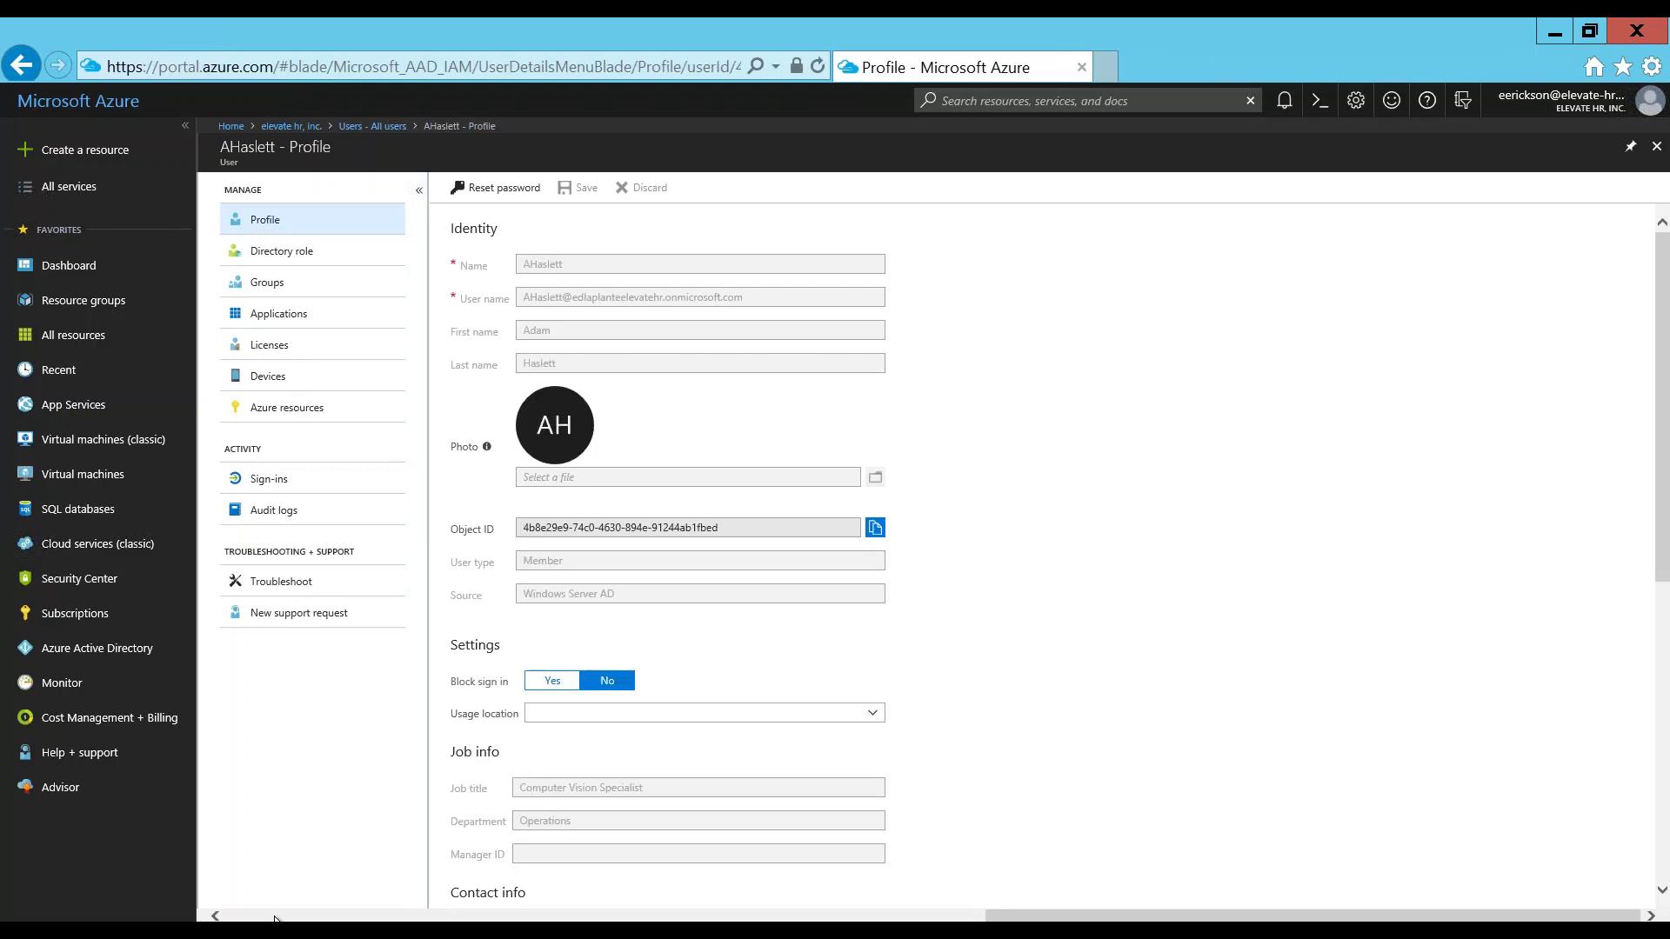
pyautogui.click(291, 896)
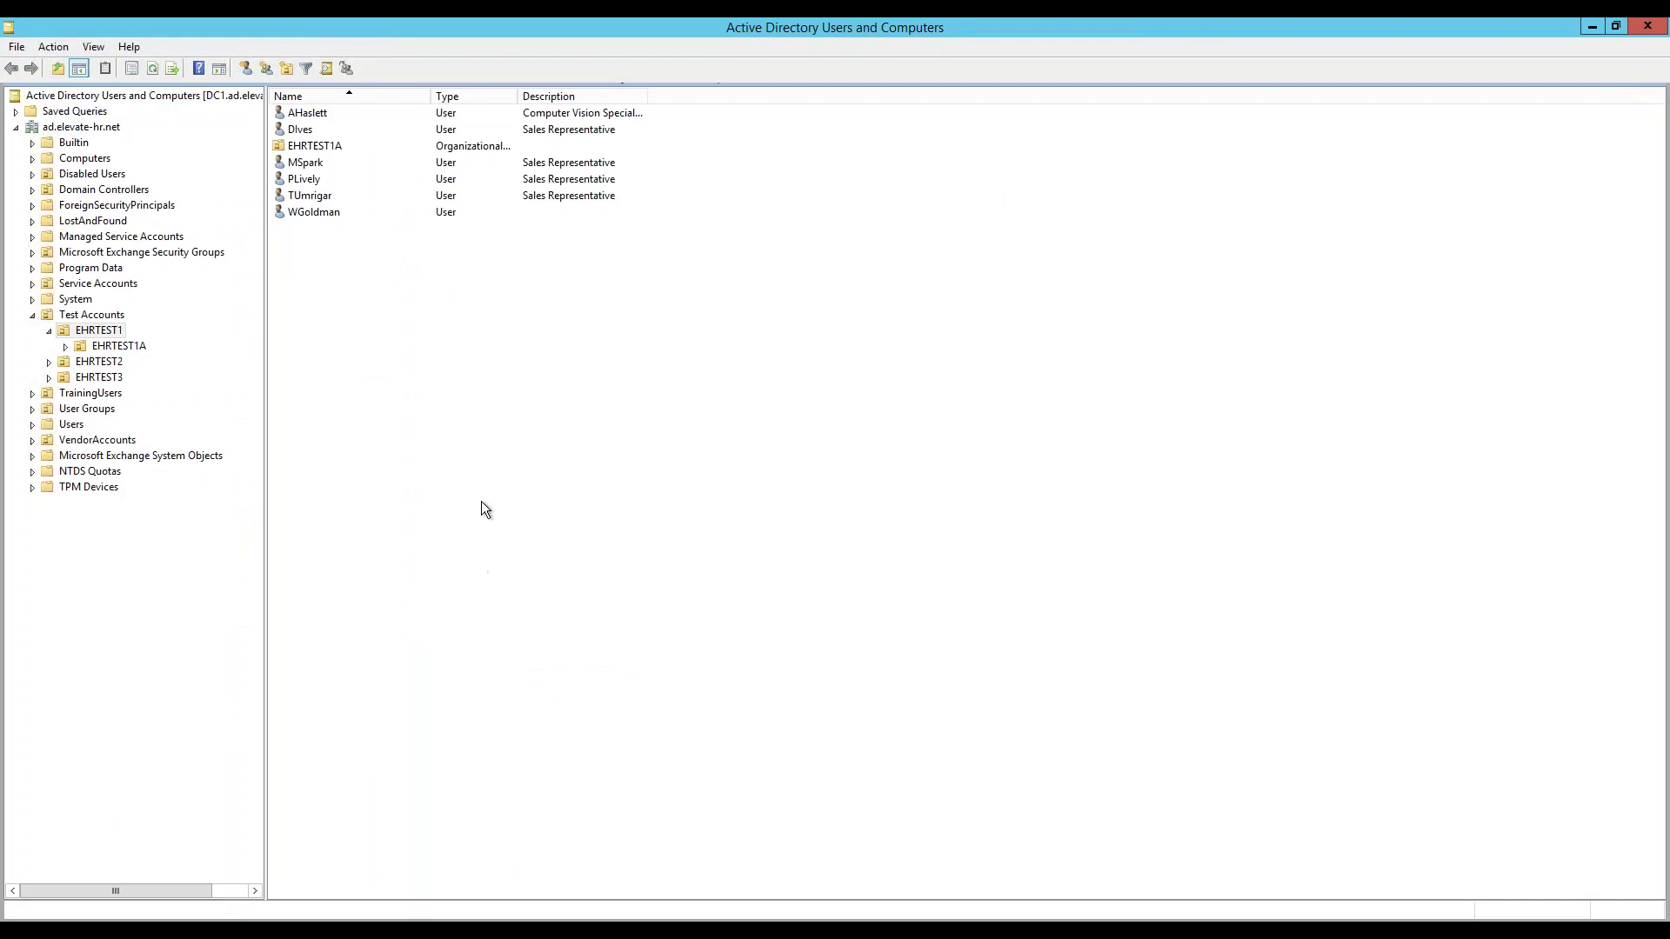
# Open and then close the existing EHRTEST1 user's Properties dialog.
pyautogui.doubleClick(318, 114)
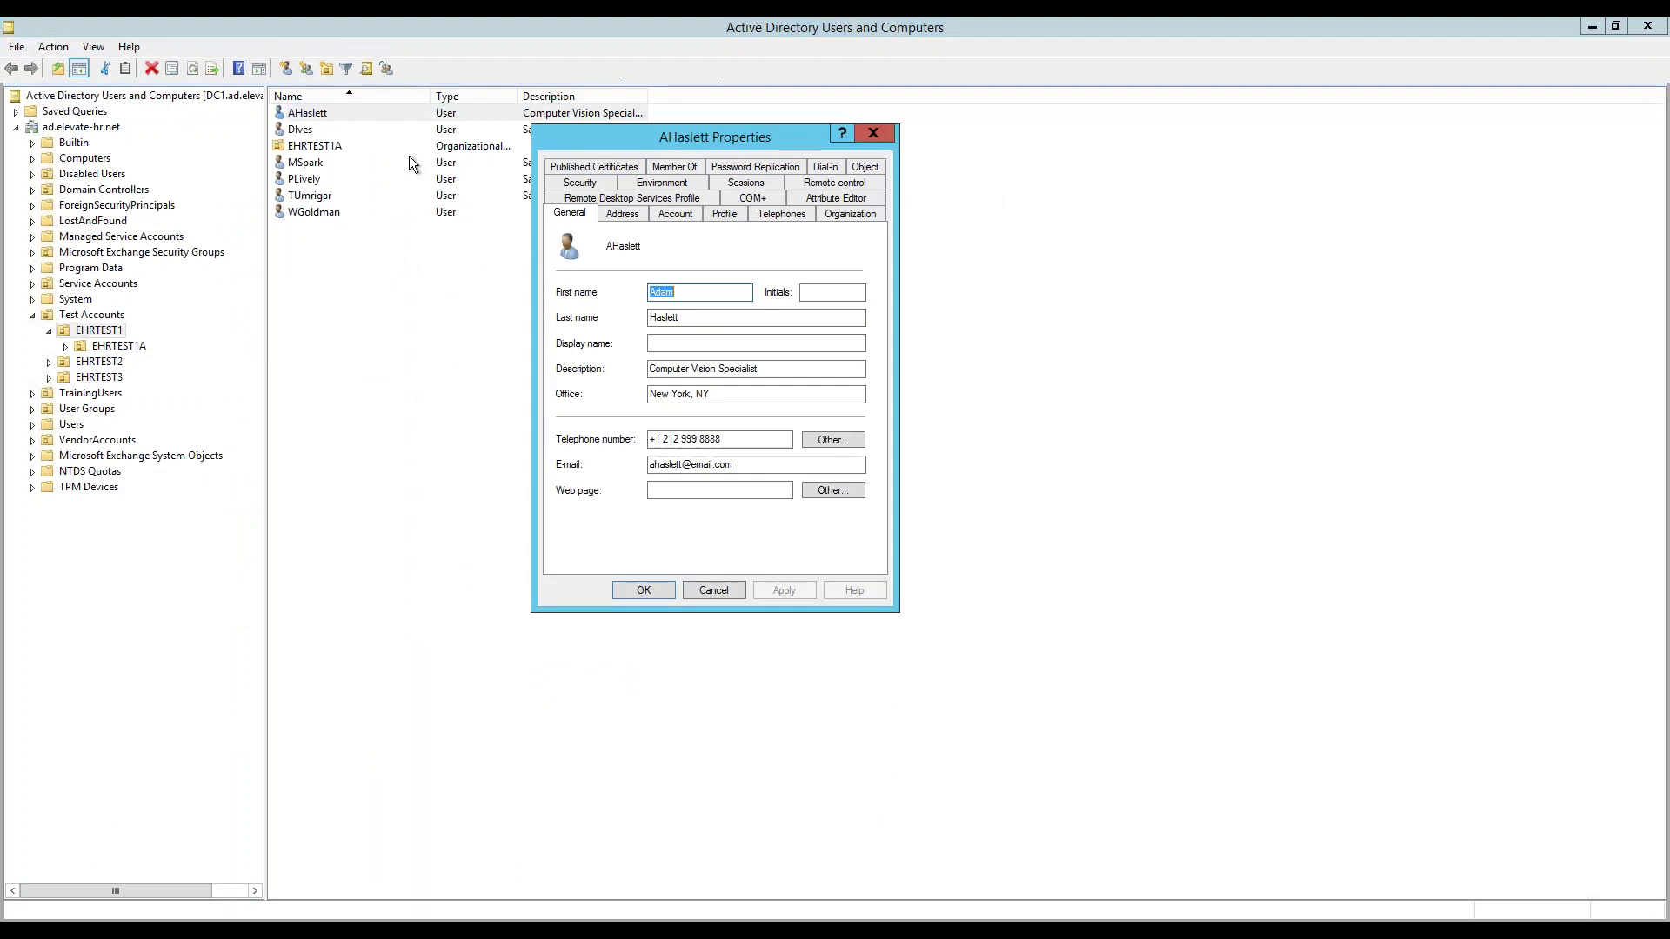
pyautogui.click(874, 135)
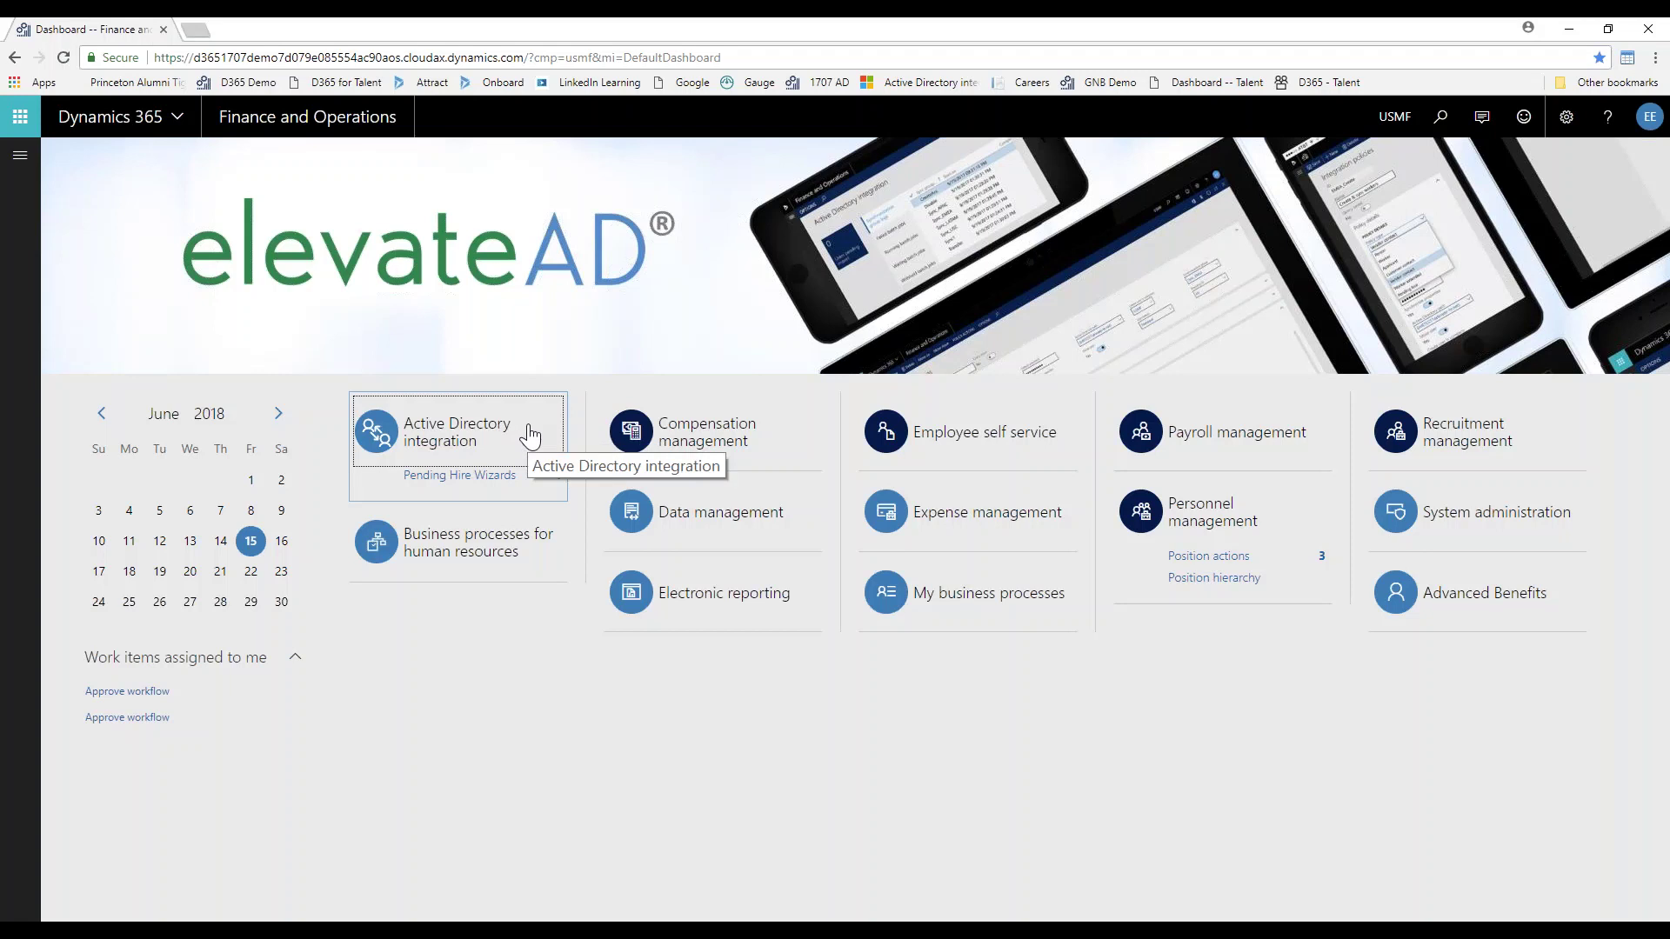
# Finish the new hire's Create and hire worker wizard from Pending Hire Wizards, leaving three pending.
pyautogui.click(510, 486)
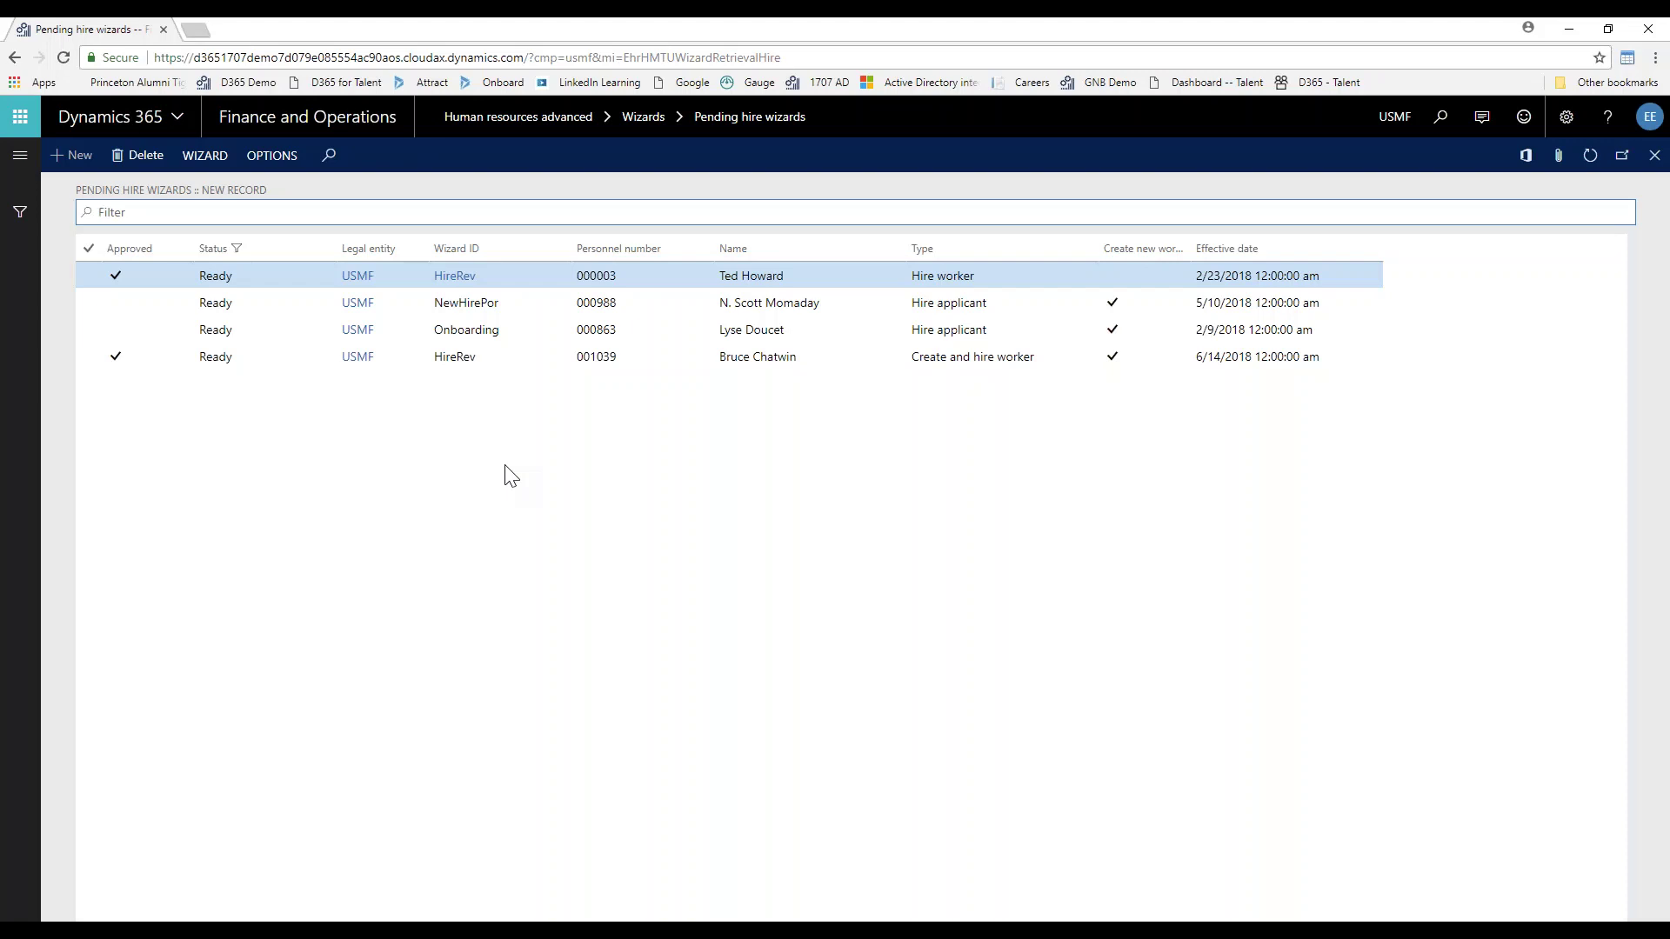
pyautogui.click(679, 357)
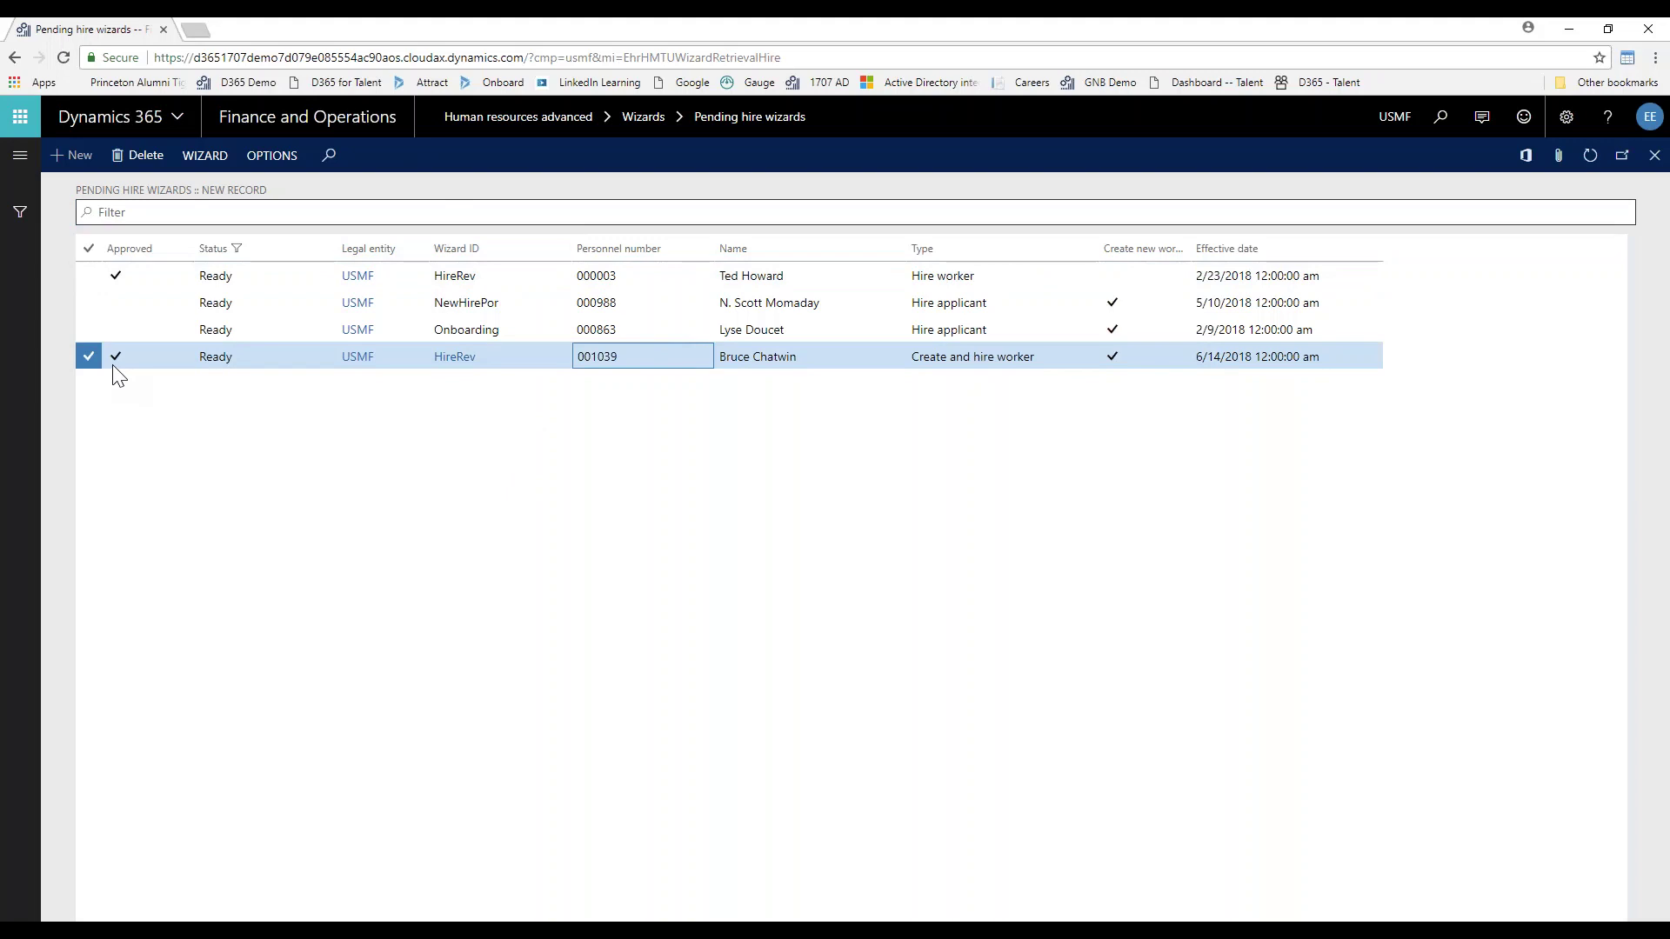
pyautogui.click(206, 157)
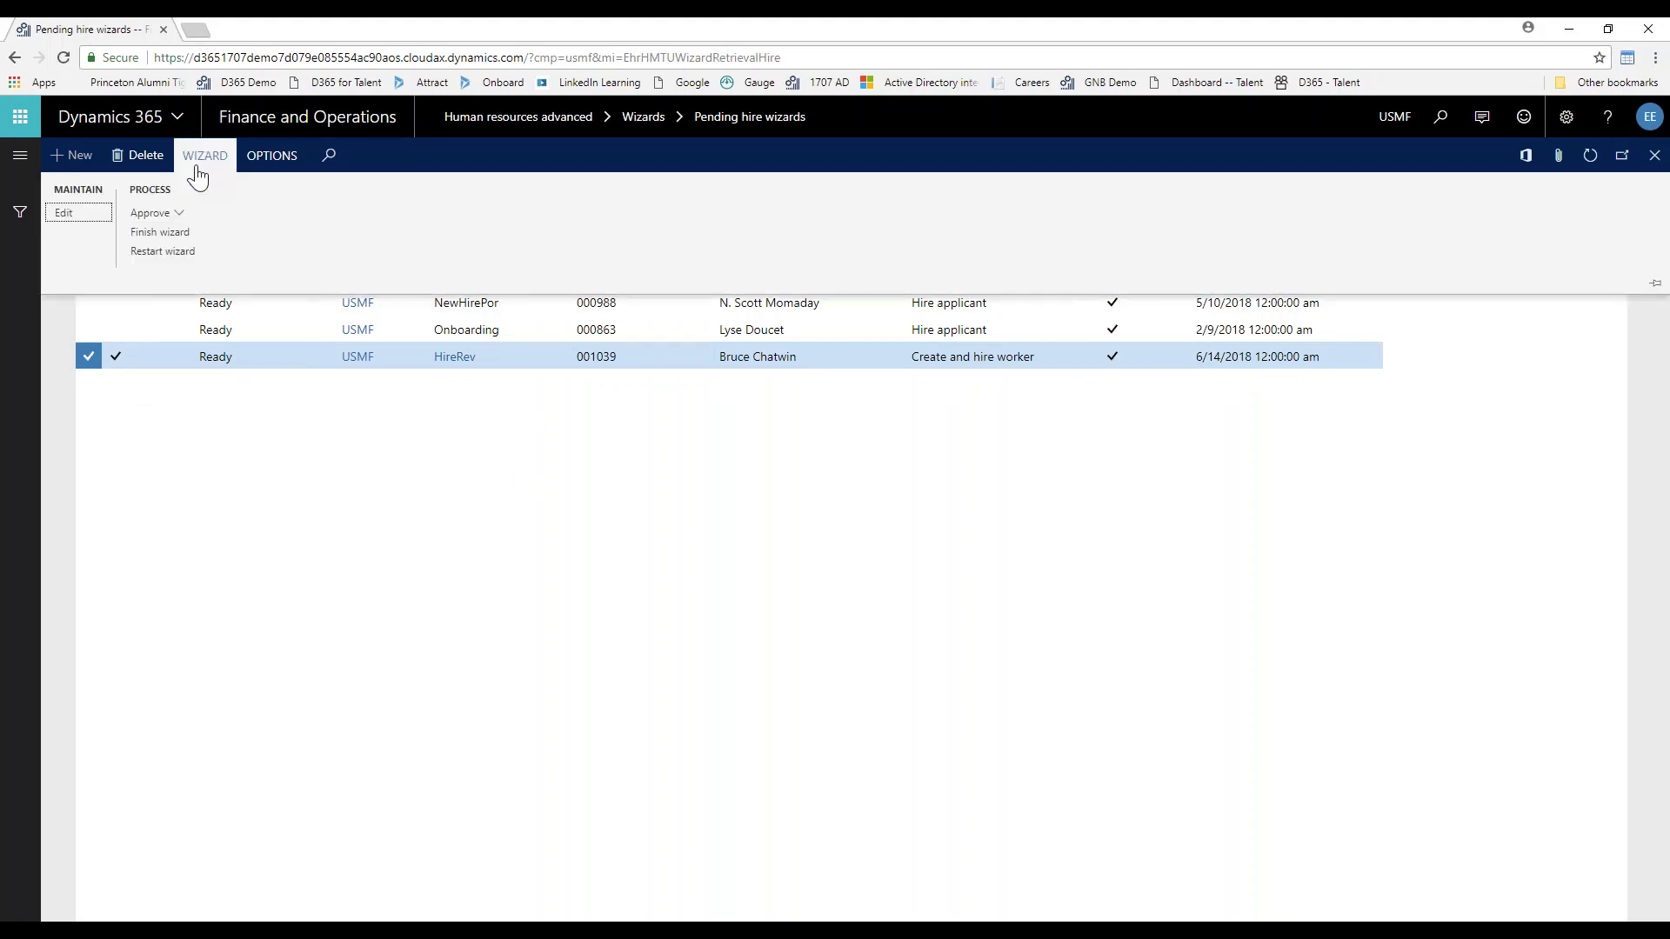
pyautogui.click(173, 232)
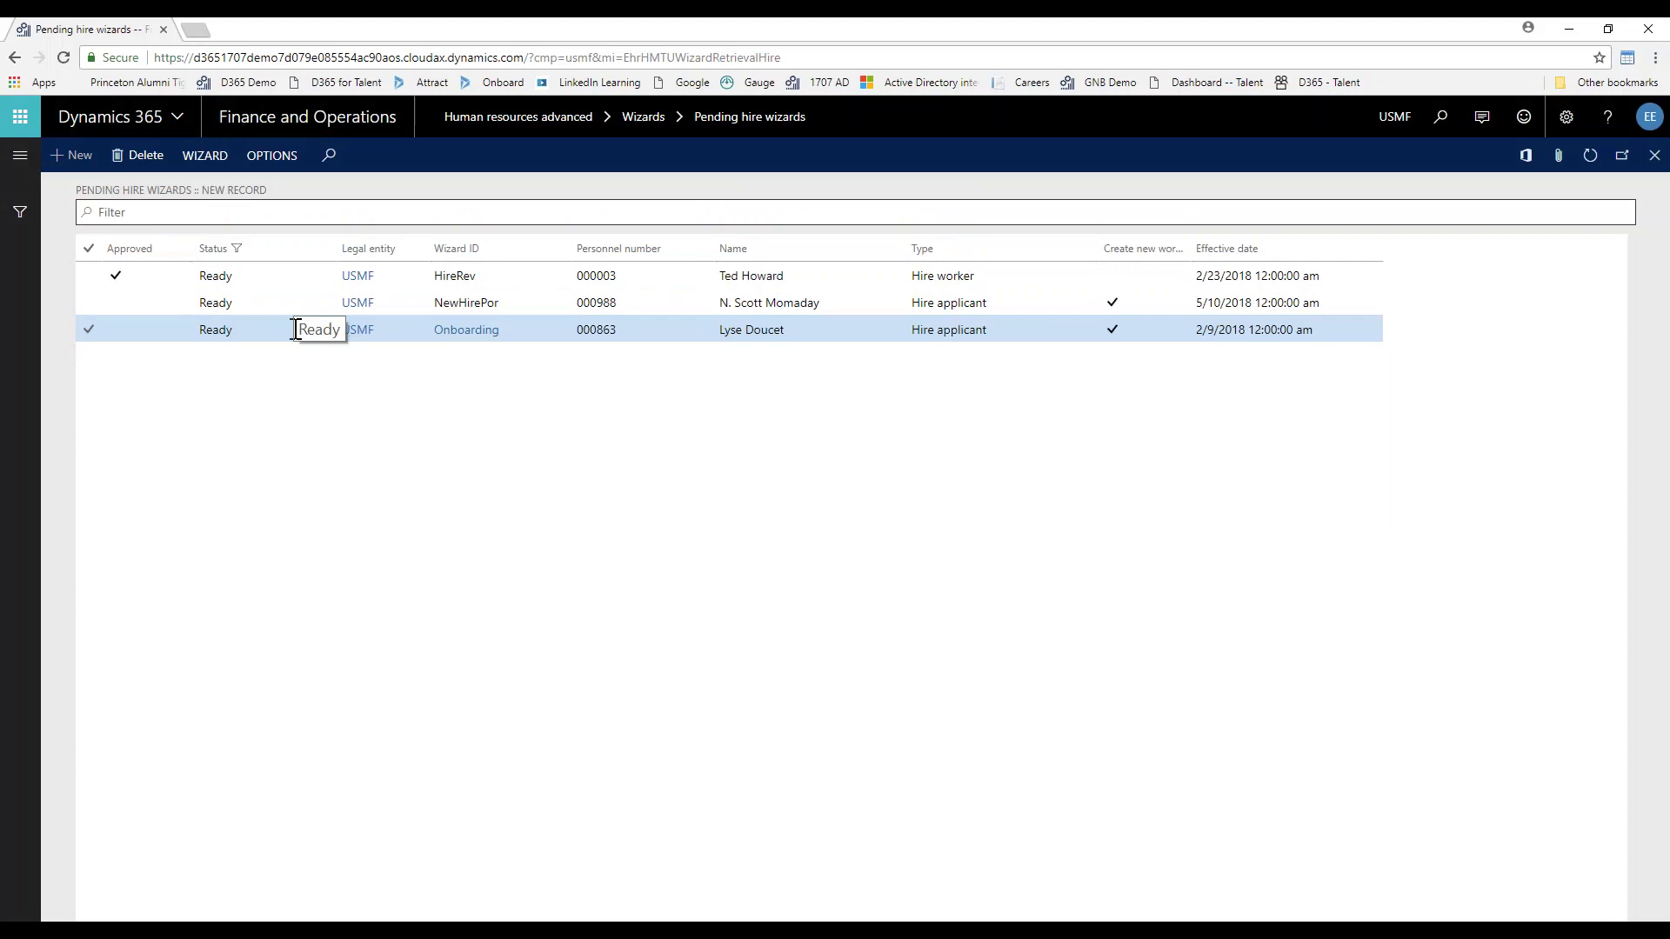
pyautogui.click(342, 131)
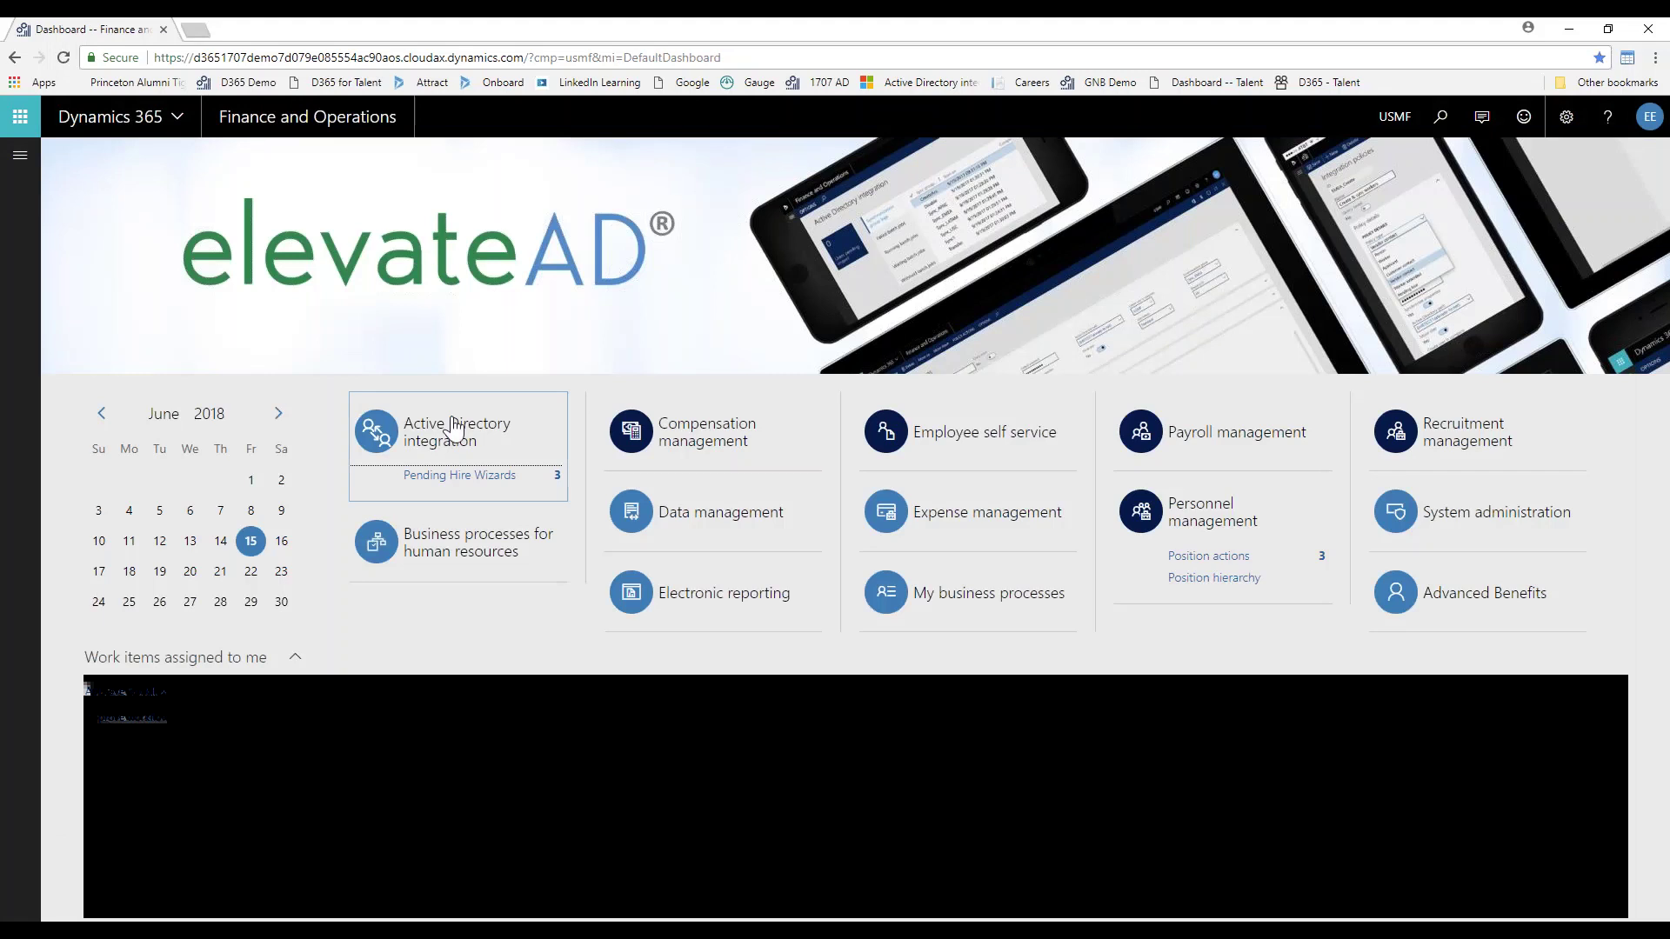
# Open the Active Directory integration workspace and scroll its synchronization logs to the 6/14/2018 Sync2 run.
pyautogui.click(454, 426)
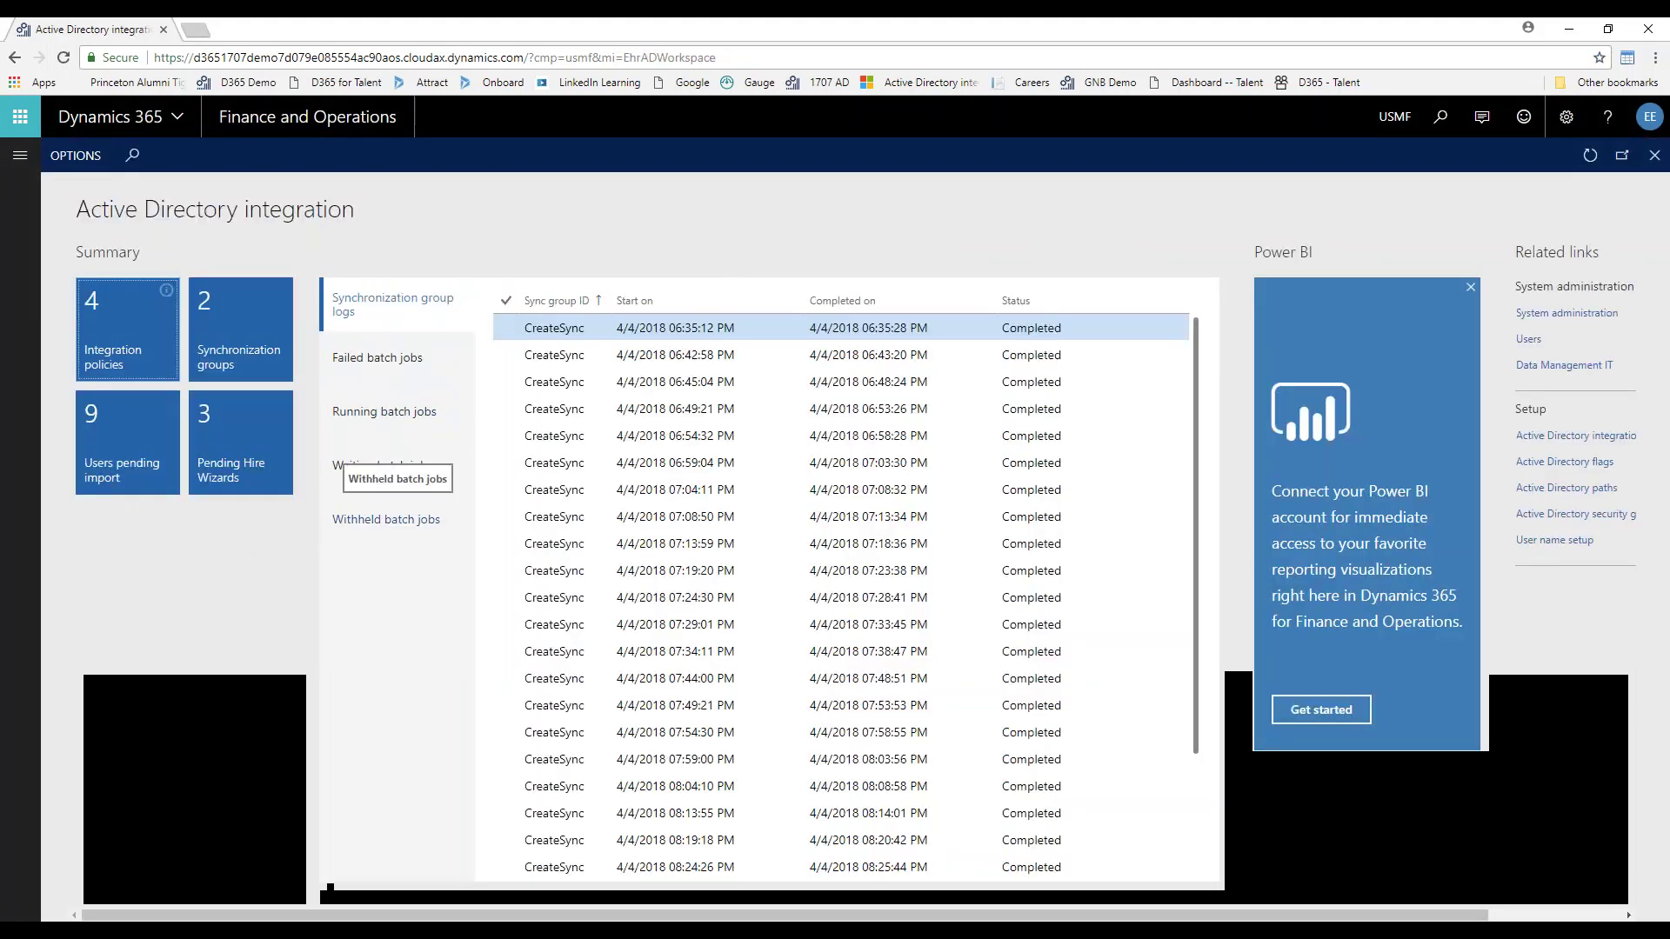
pyautogui.scroll(-10, 589, 578)
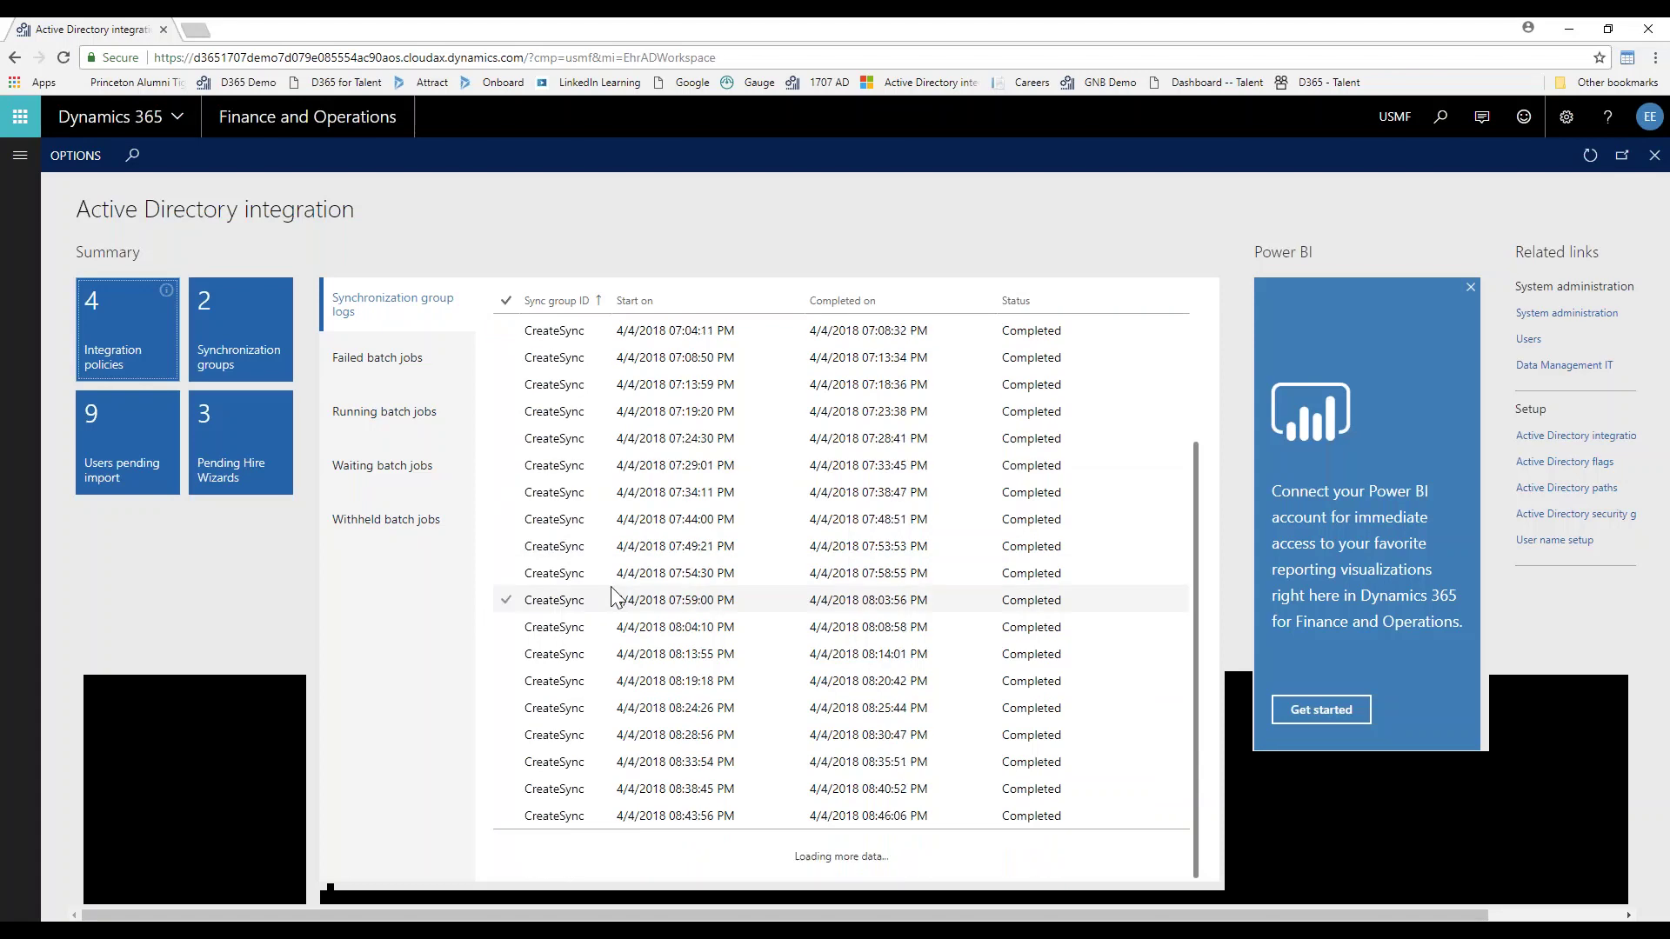
pyautogui.scroll(-15, 626, 638)
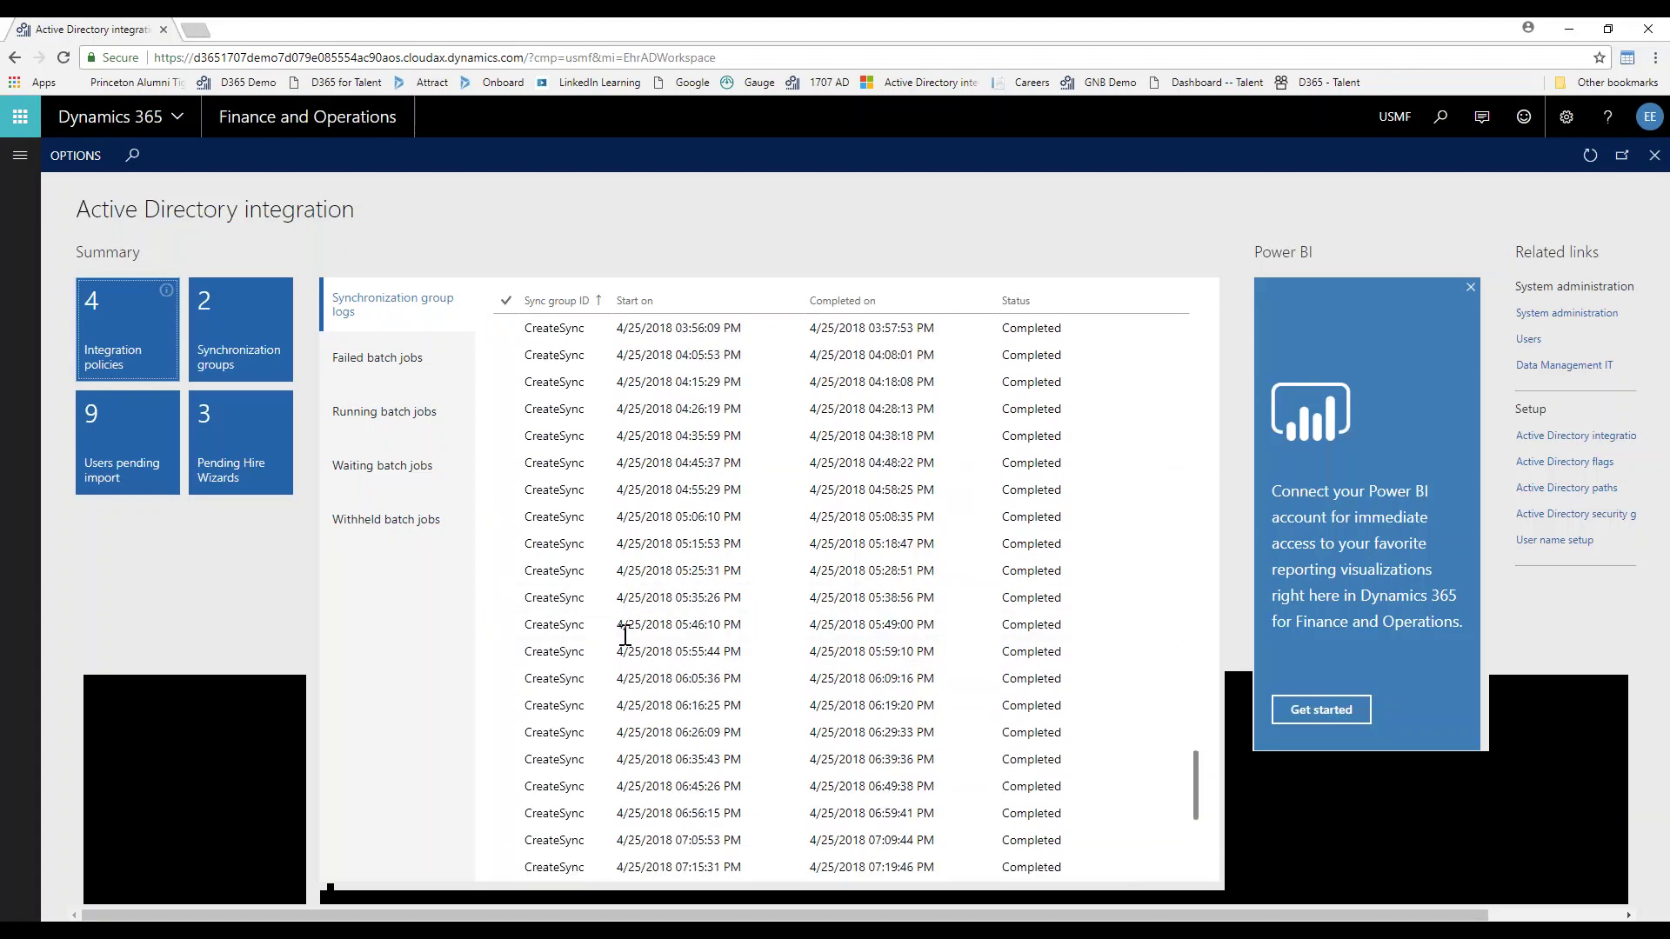
pyautogui.scroll(-8, 627, 638)
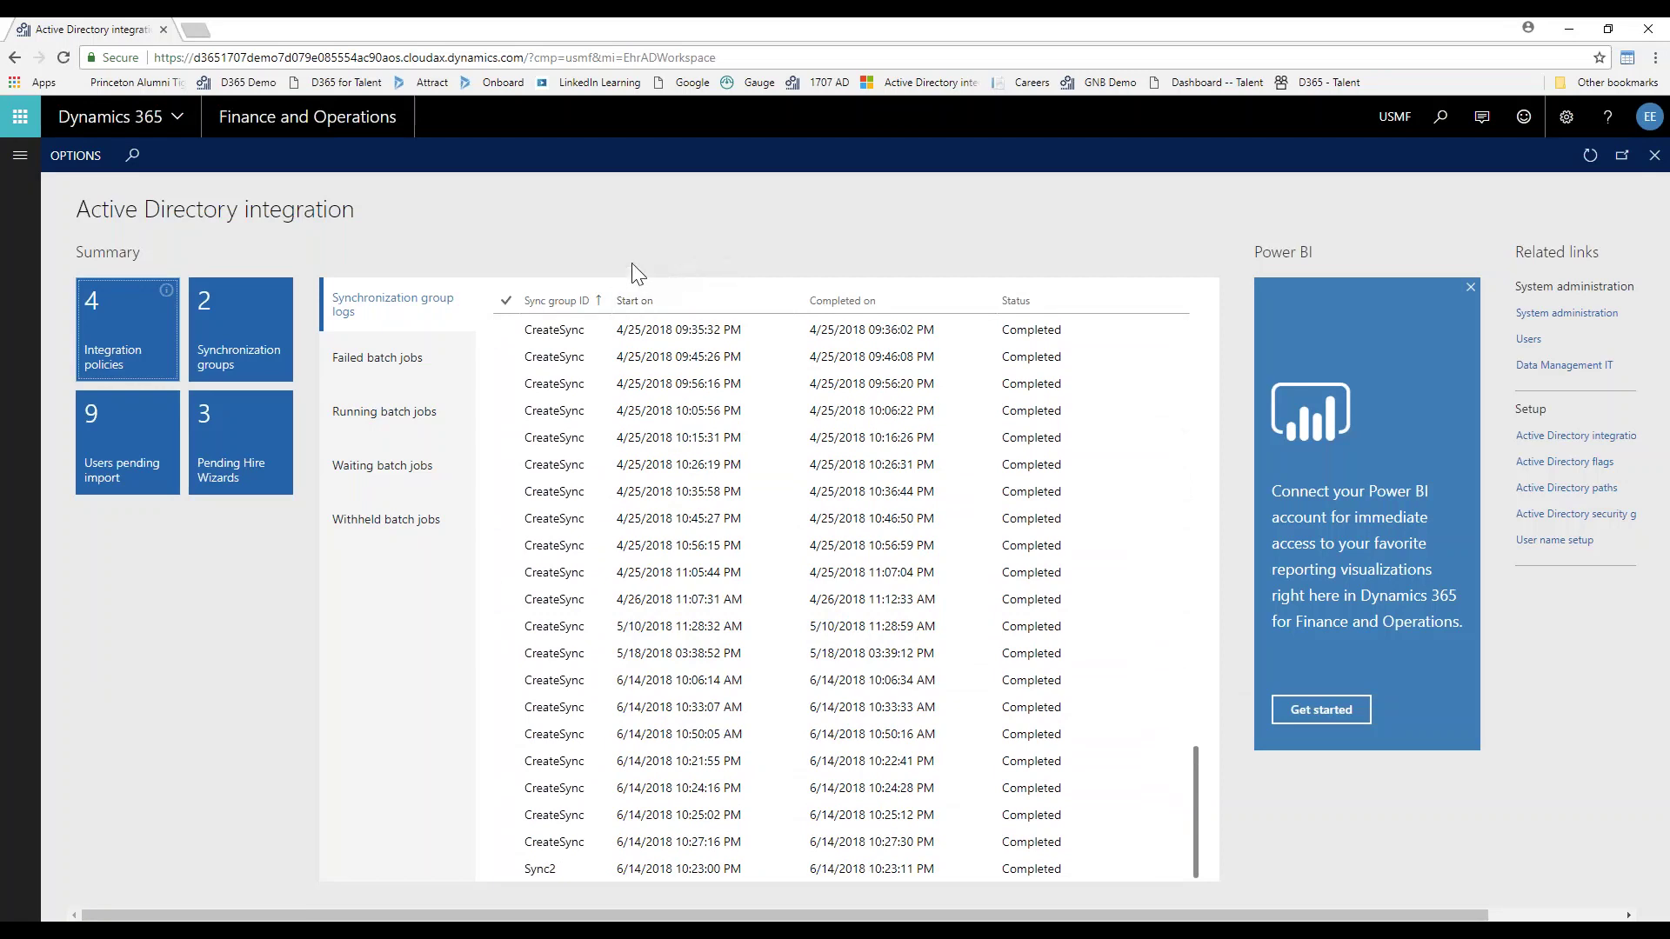
# In Integration policies, keep Worker as the policy type and open the Standard property mapping.
pyautogui.click(139, 348)
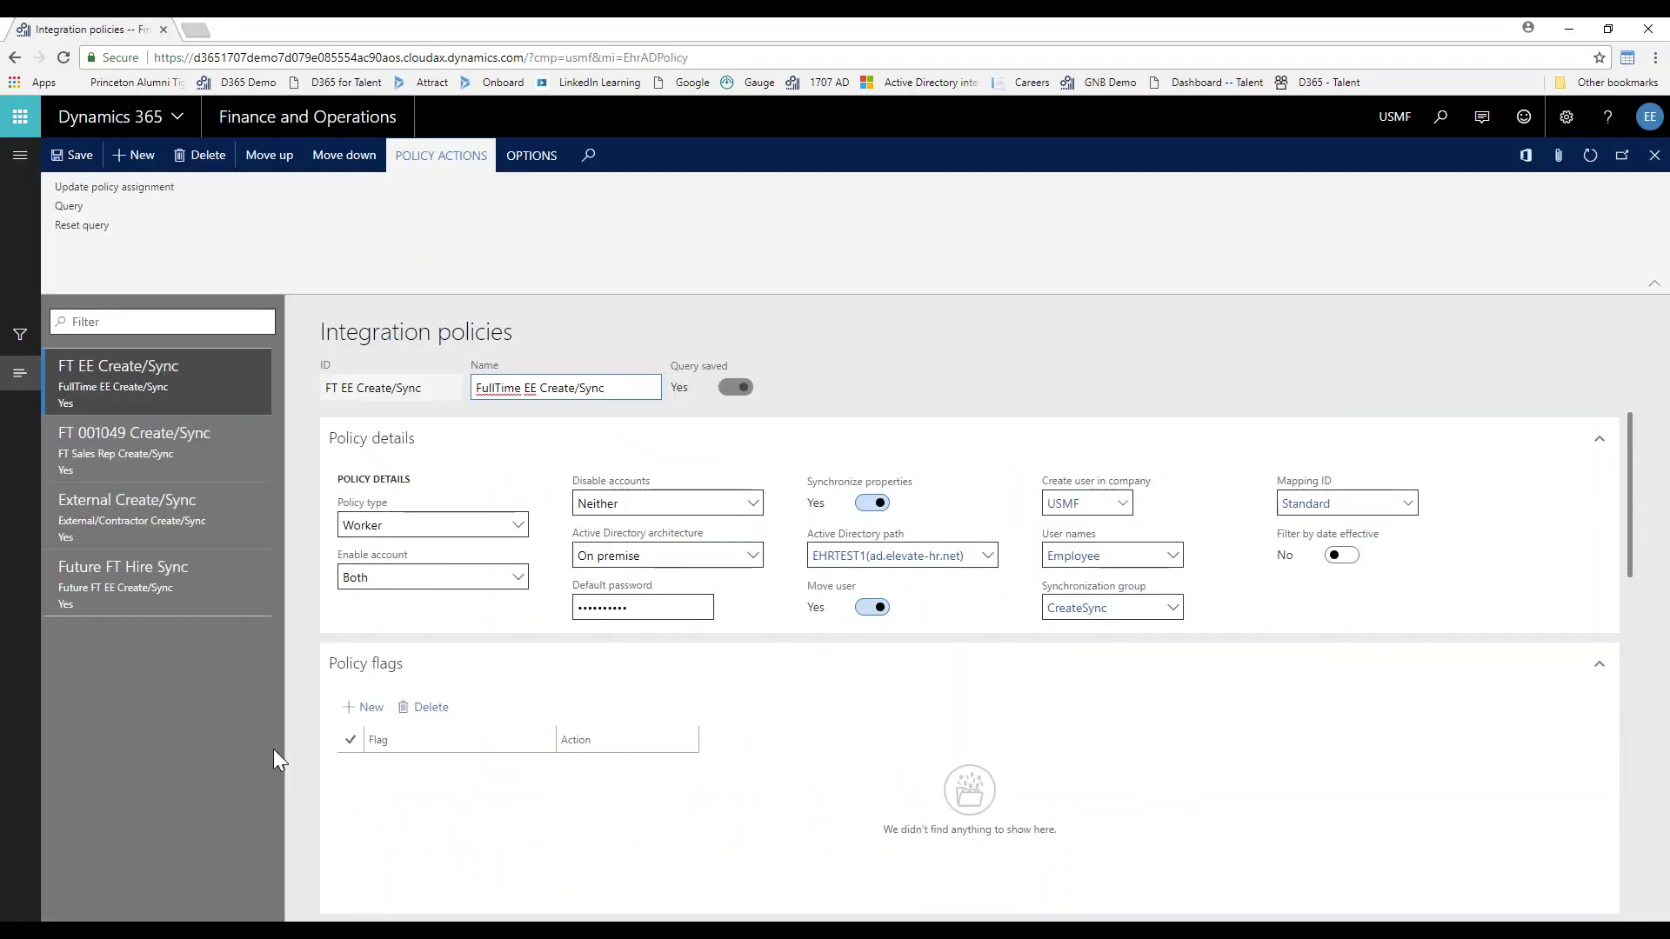
pyautogui.click(520, 529)
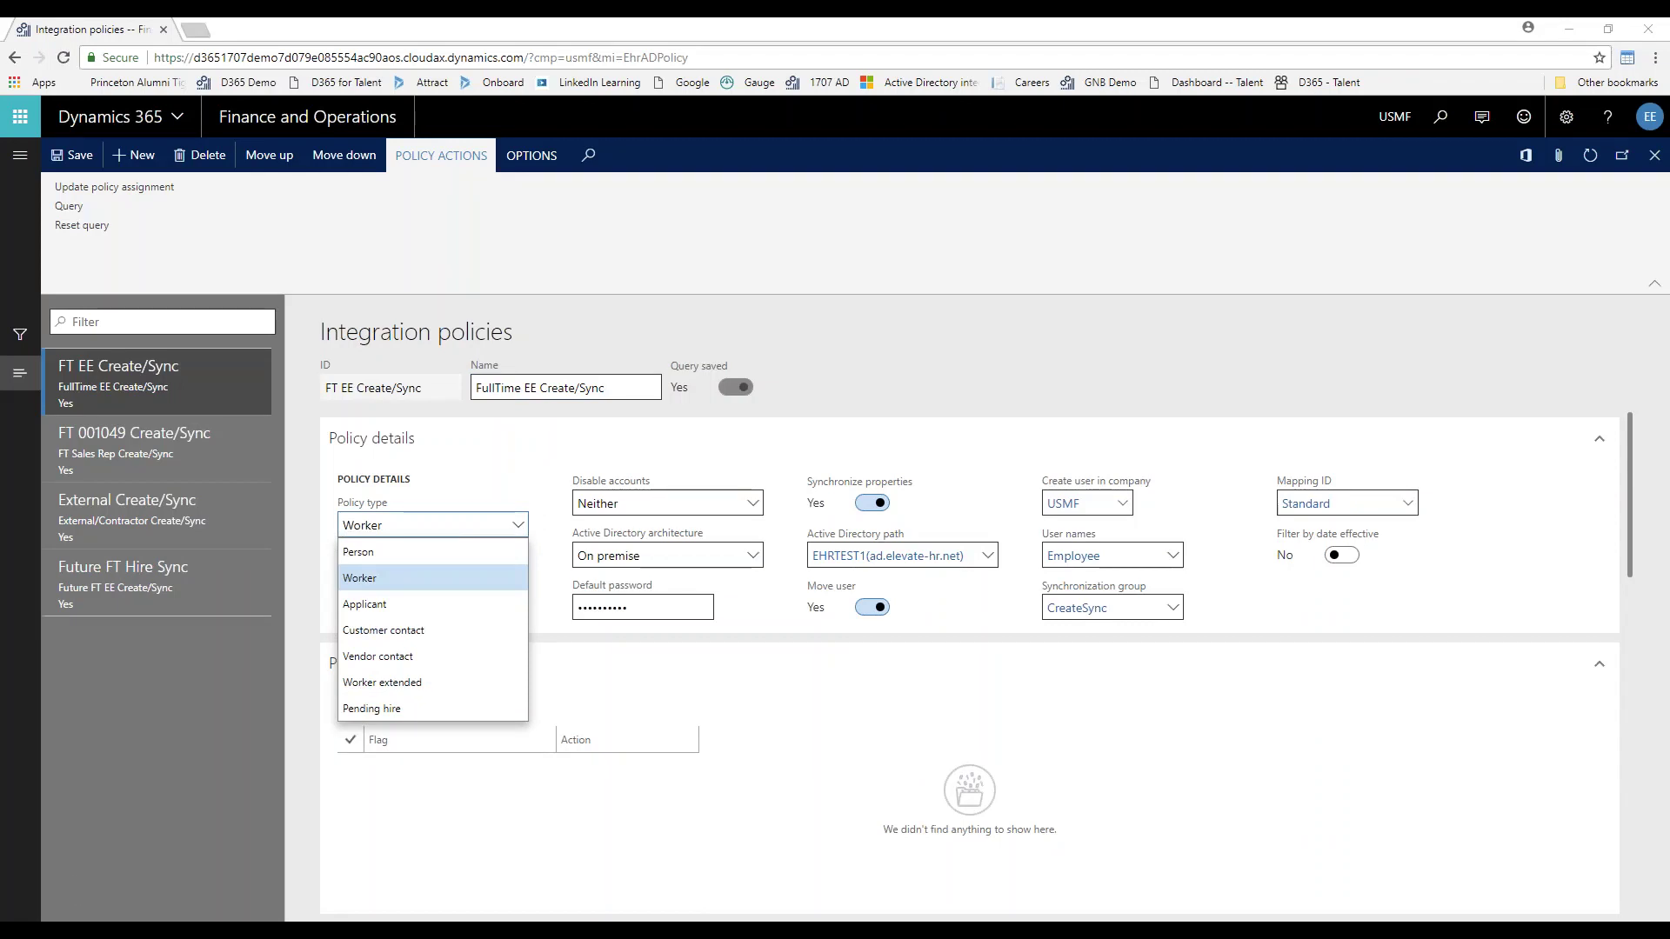
pyautogui.click(519, 525)
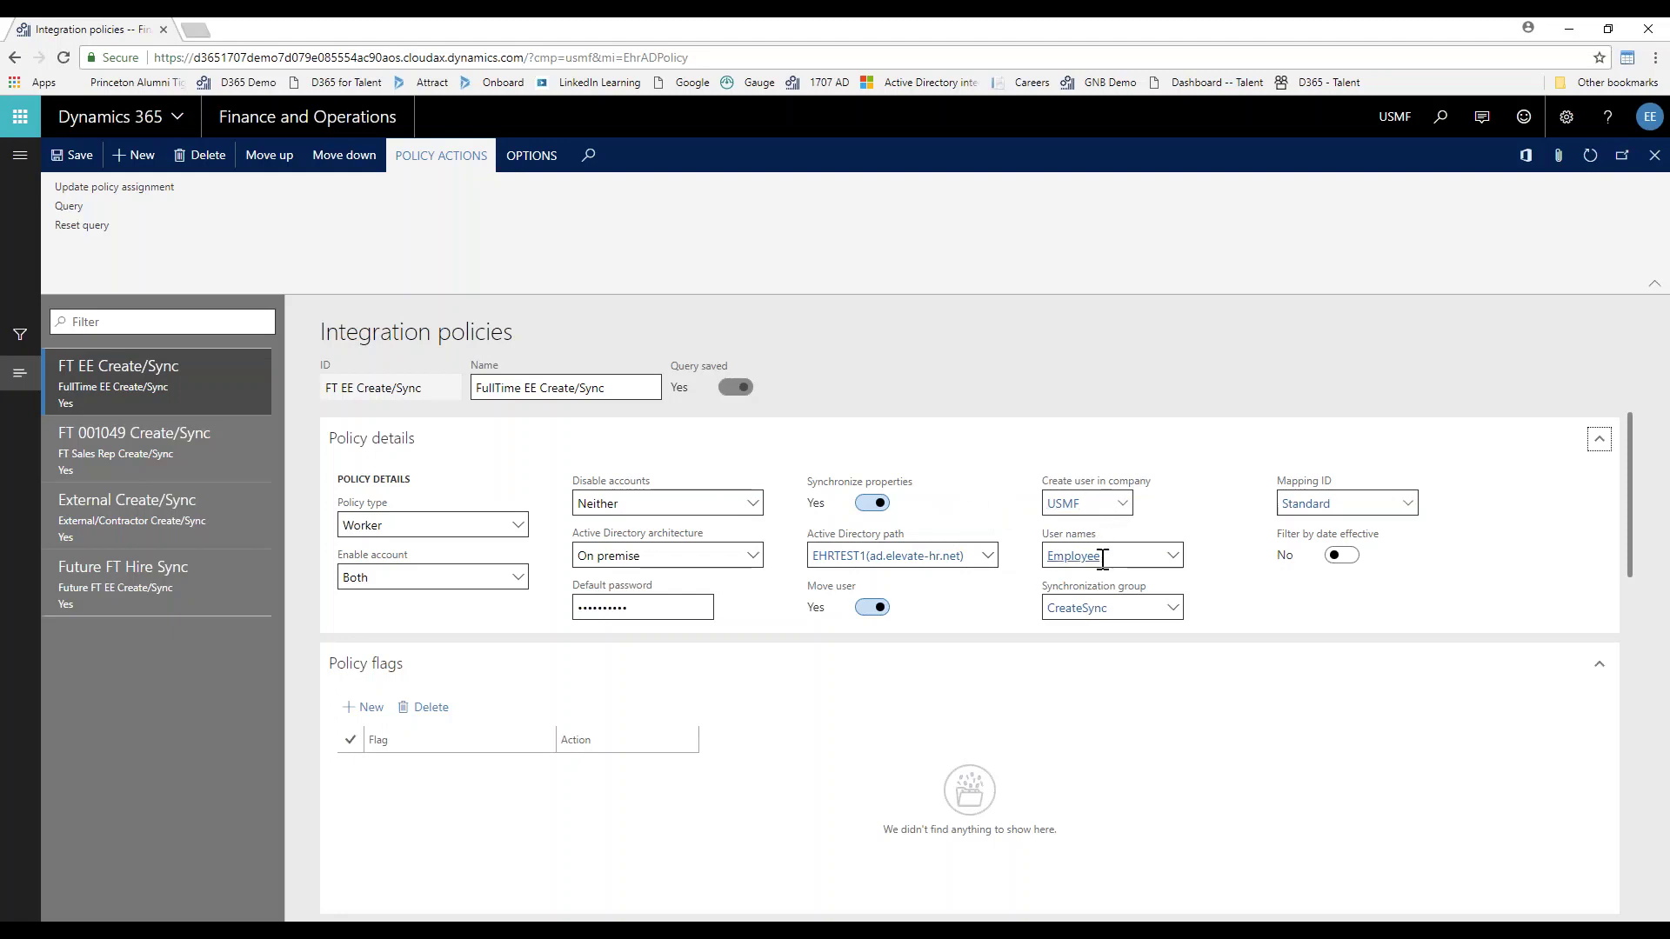
pyautogui.moveTo(1102, 559)
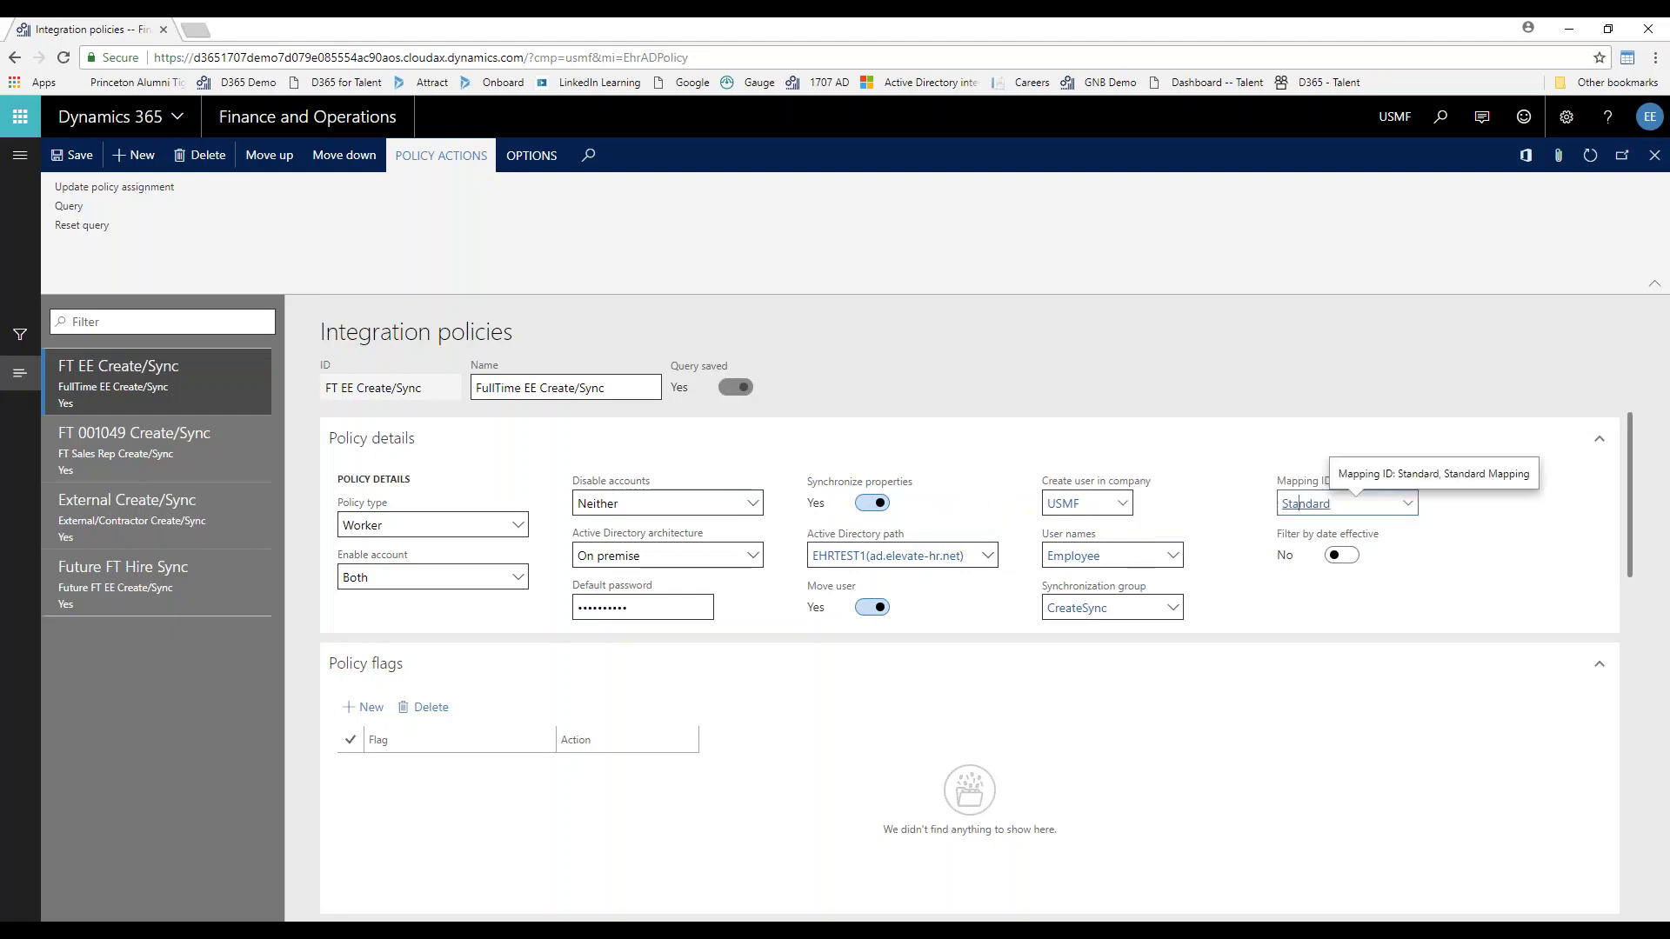
pyautogui.click(1304, 506)
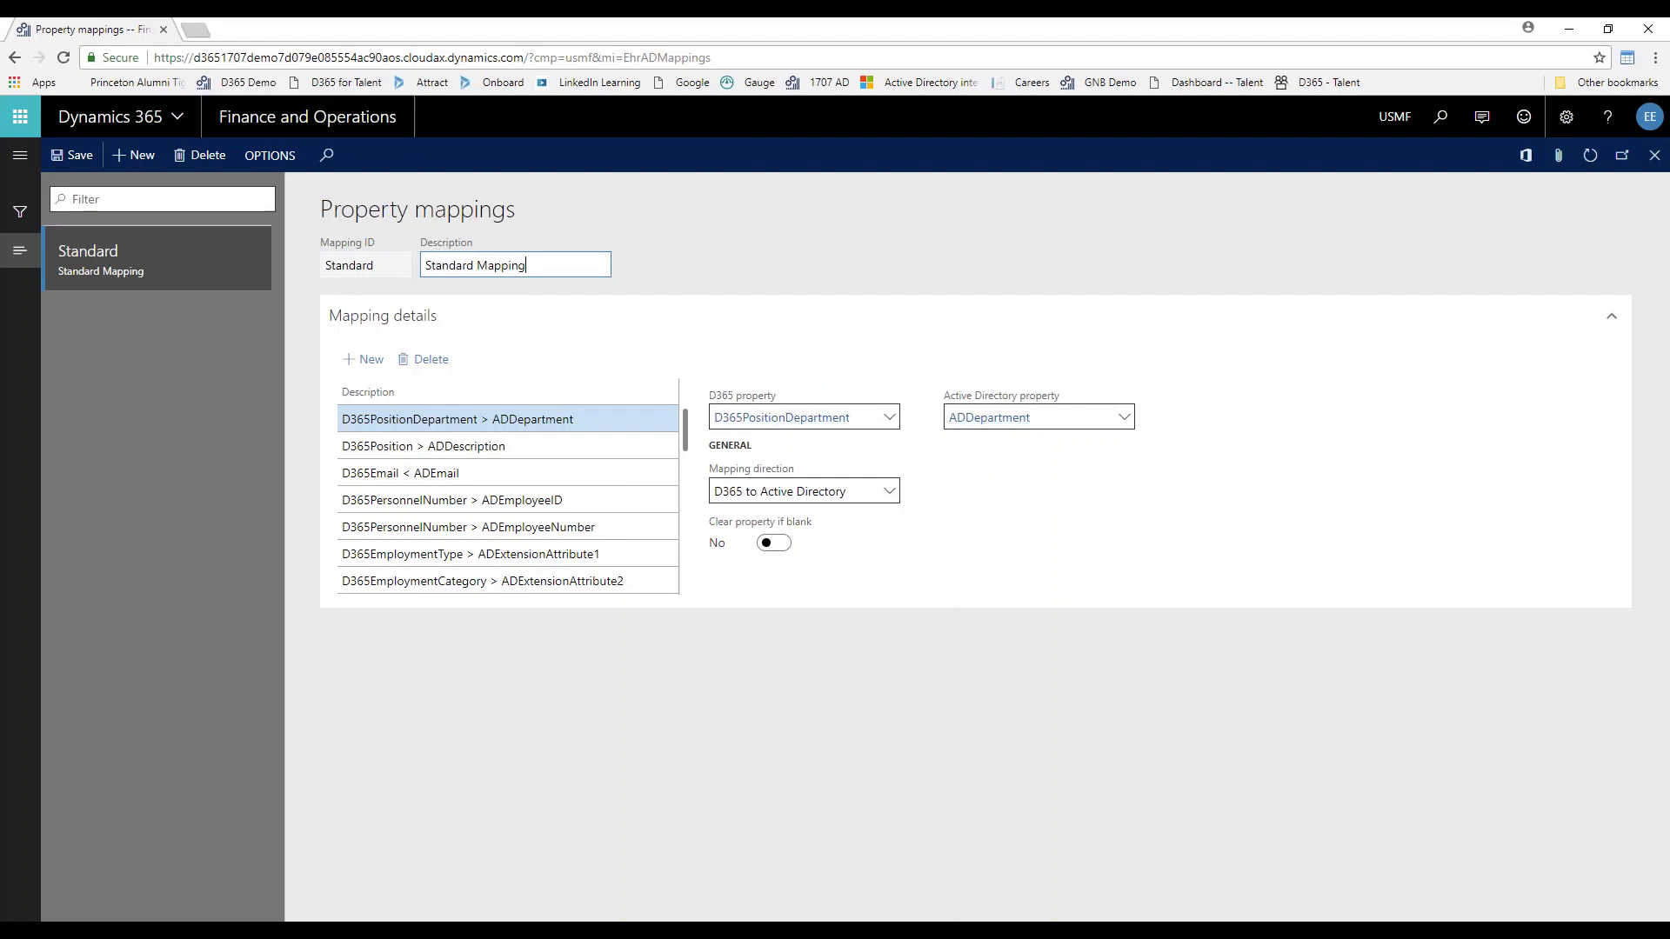
# Review the mapping direction and the D365Email < ADEmail entry, then close back to the policy.
pyautogui.click(889, 493)
pyautogui.click(961, 498)
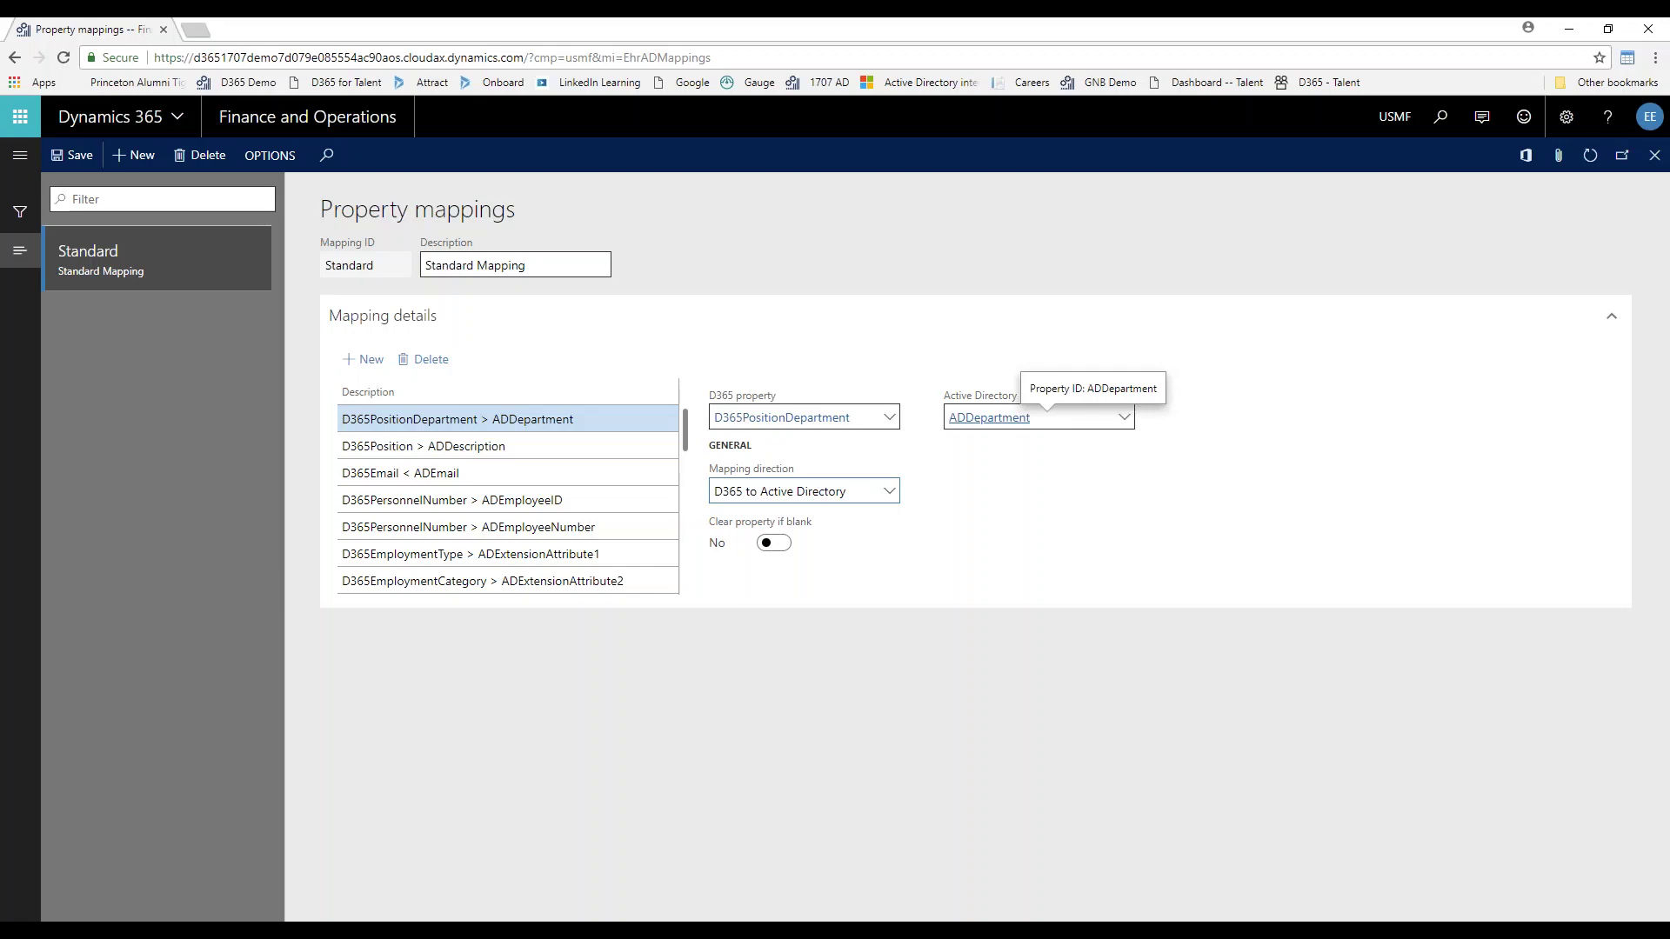
pyautogui.click(633, 476)
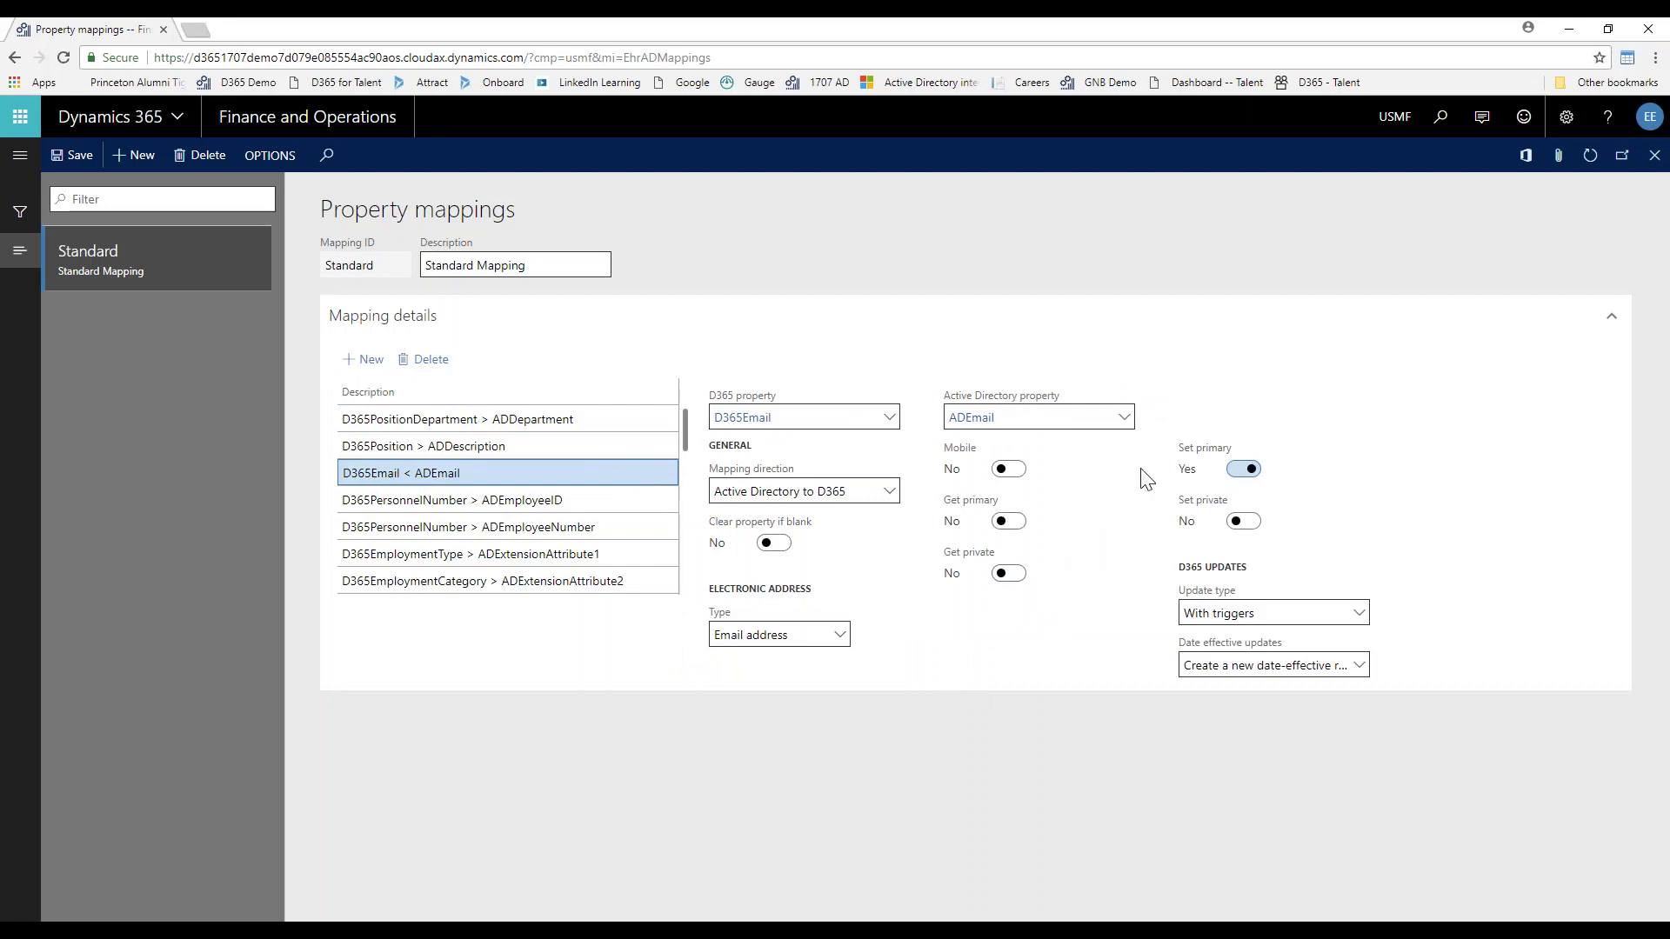
pyautogui.click(1653, 157)
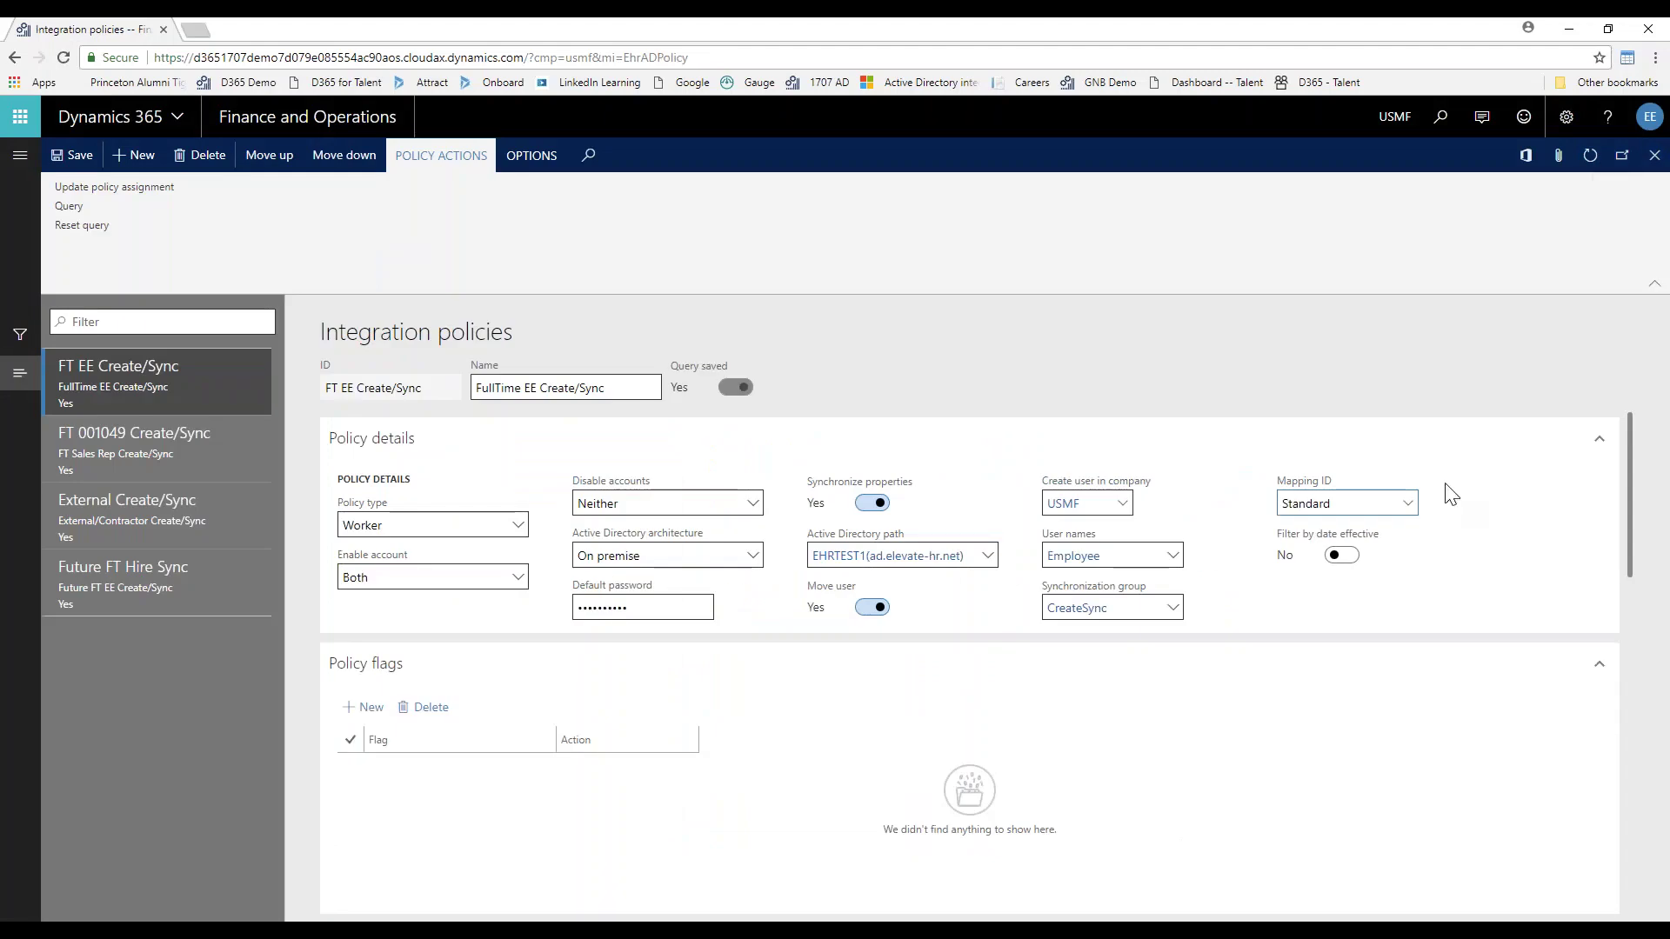
pyautogui.click(1349, 560)
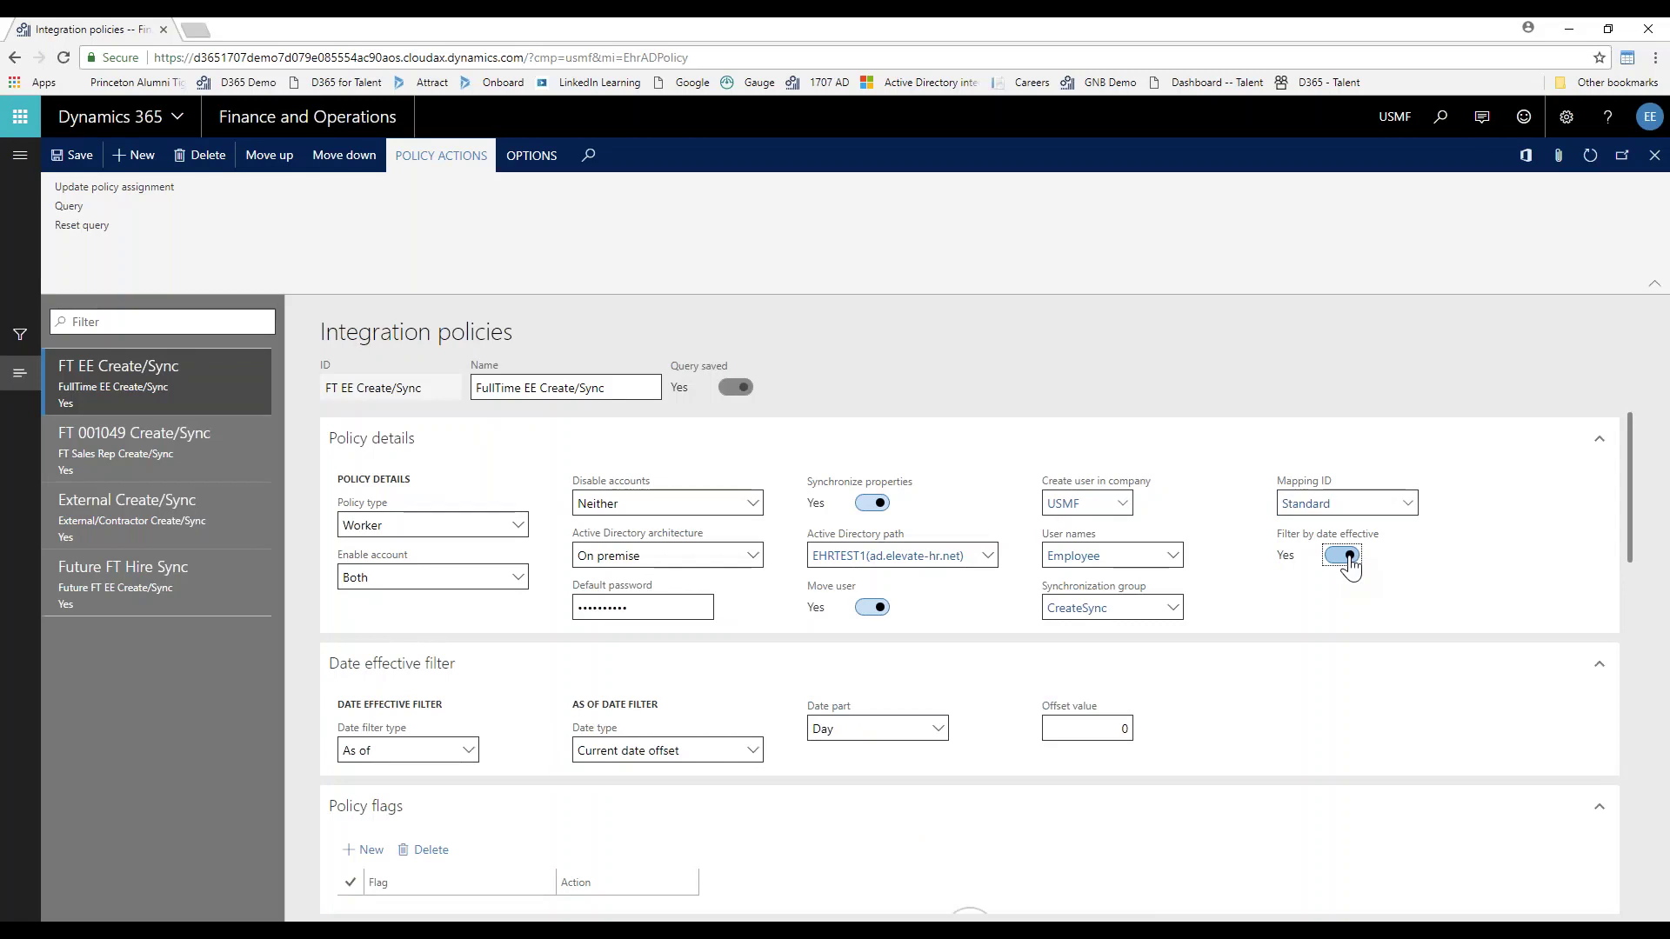
pyautogui.click(1349, 557)
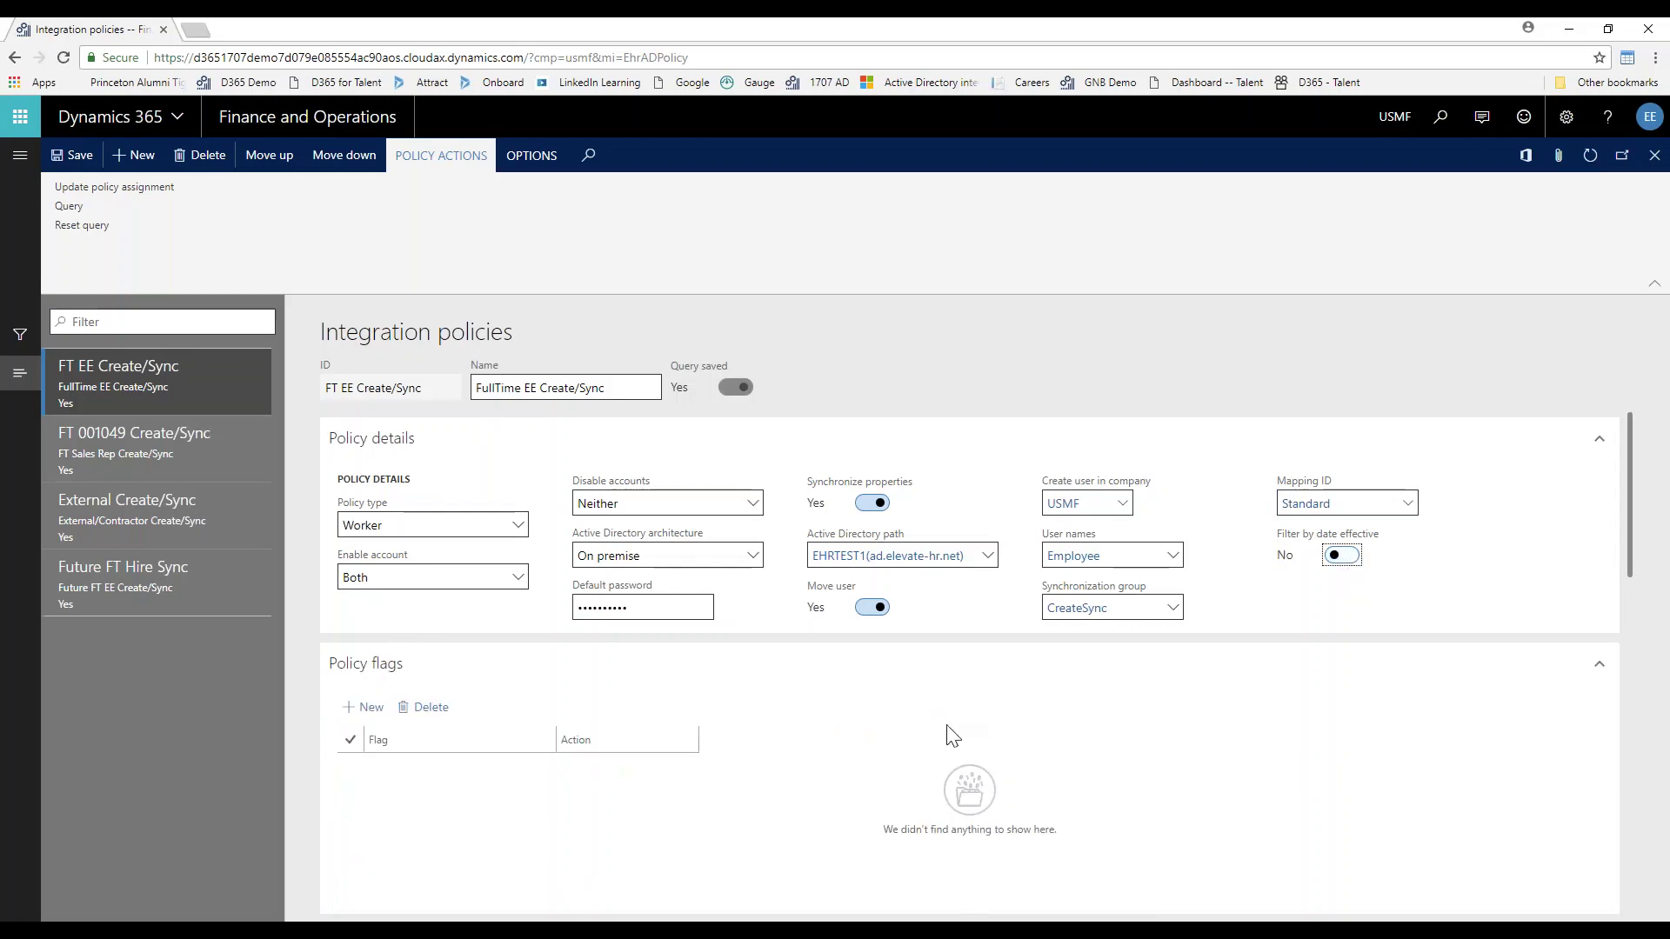
pyautogui.scroll(-1, 946, 724)
# Add a new policy flag row, browse the AD flag list, and keep its action as Enable.
pyautogui.scroll(-1, 947, 724)
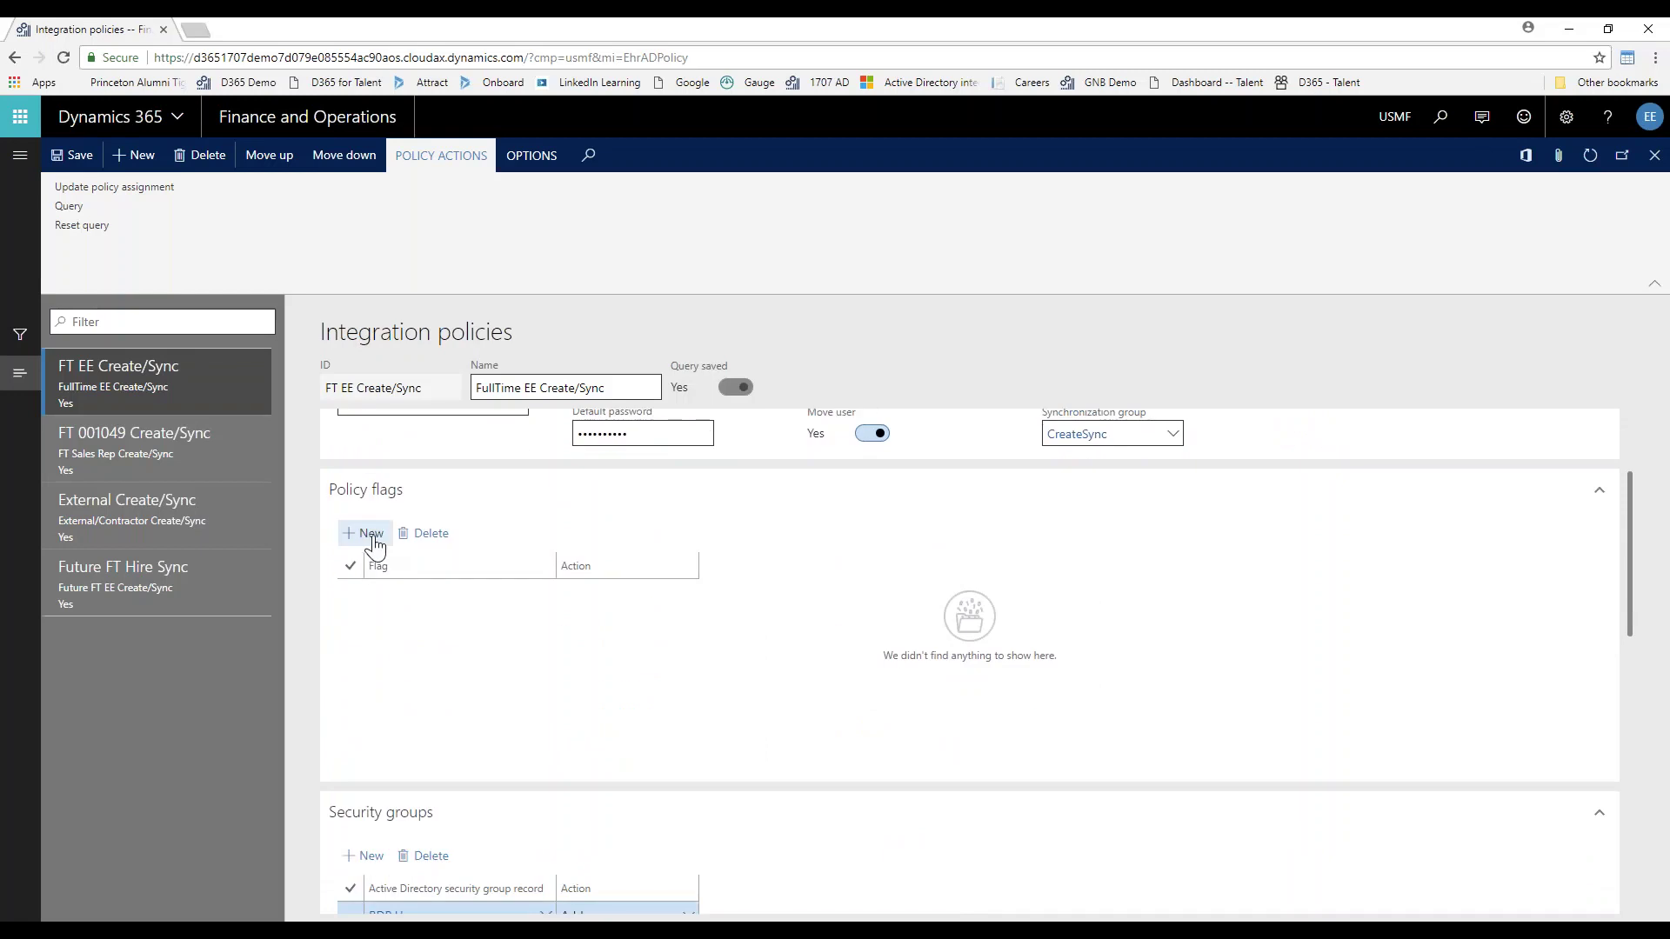
pyautogui.click(365, 534)
pyautogui.click(546, 594)
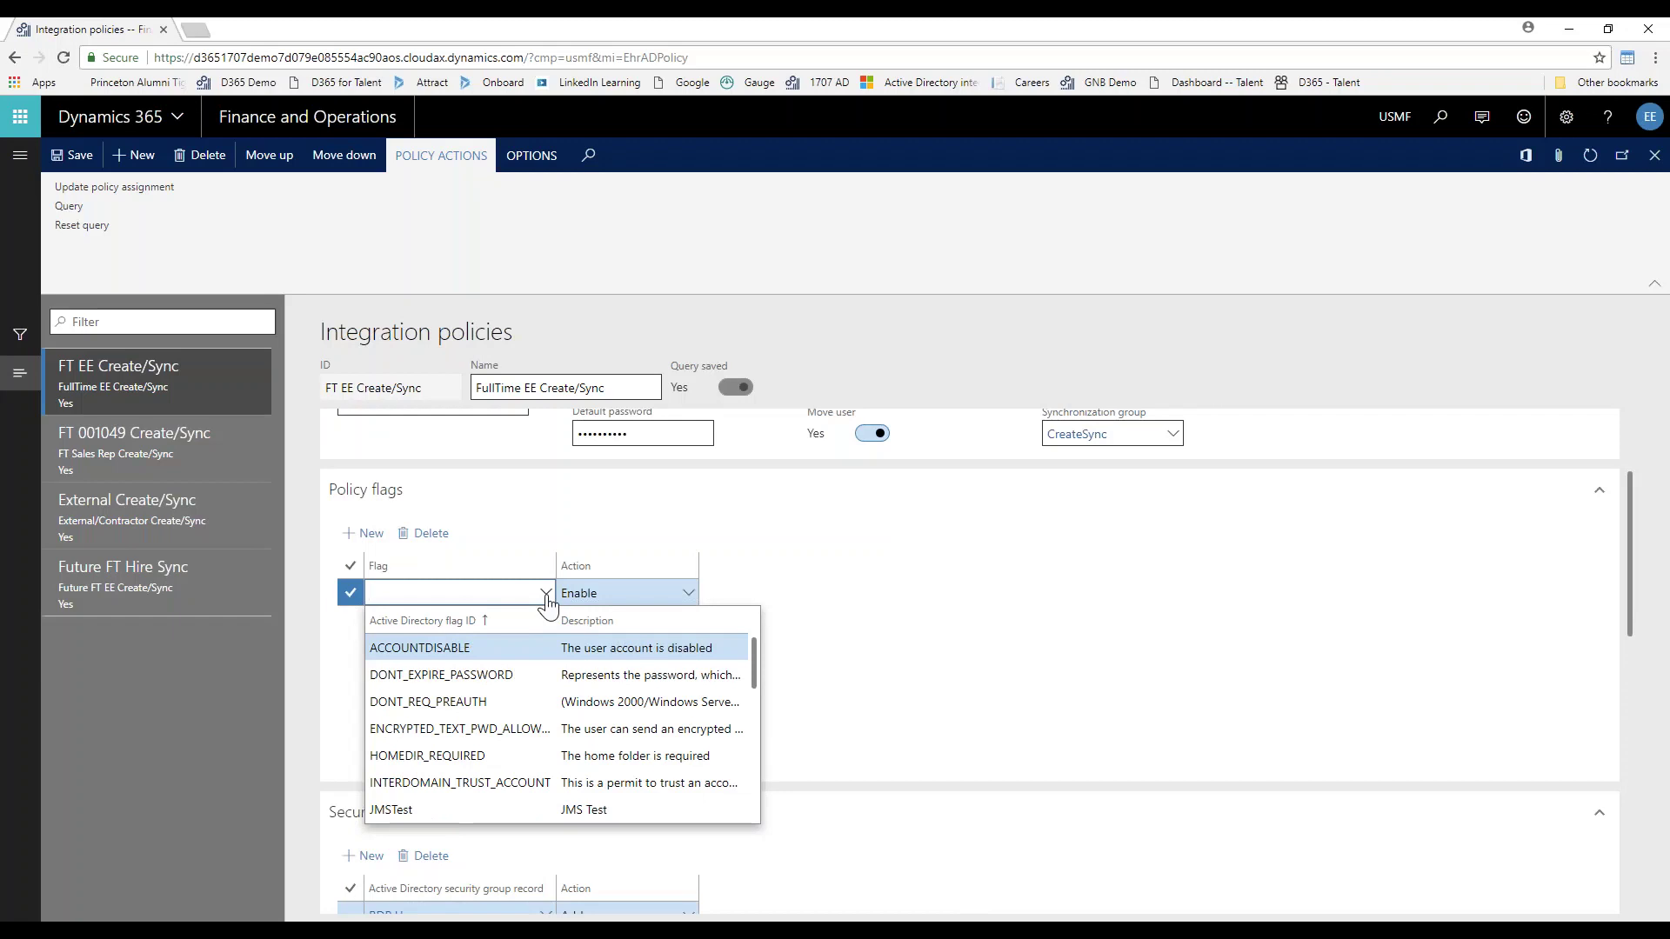
pyautogui.click(688, 592)
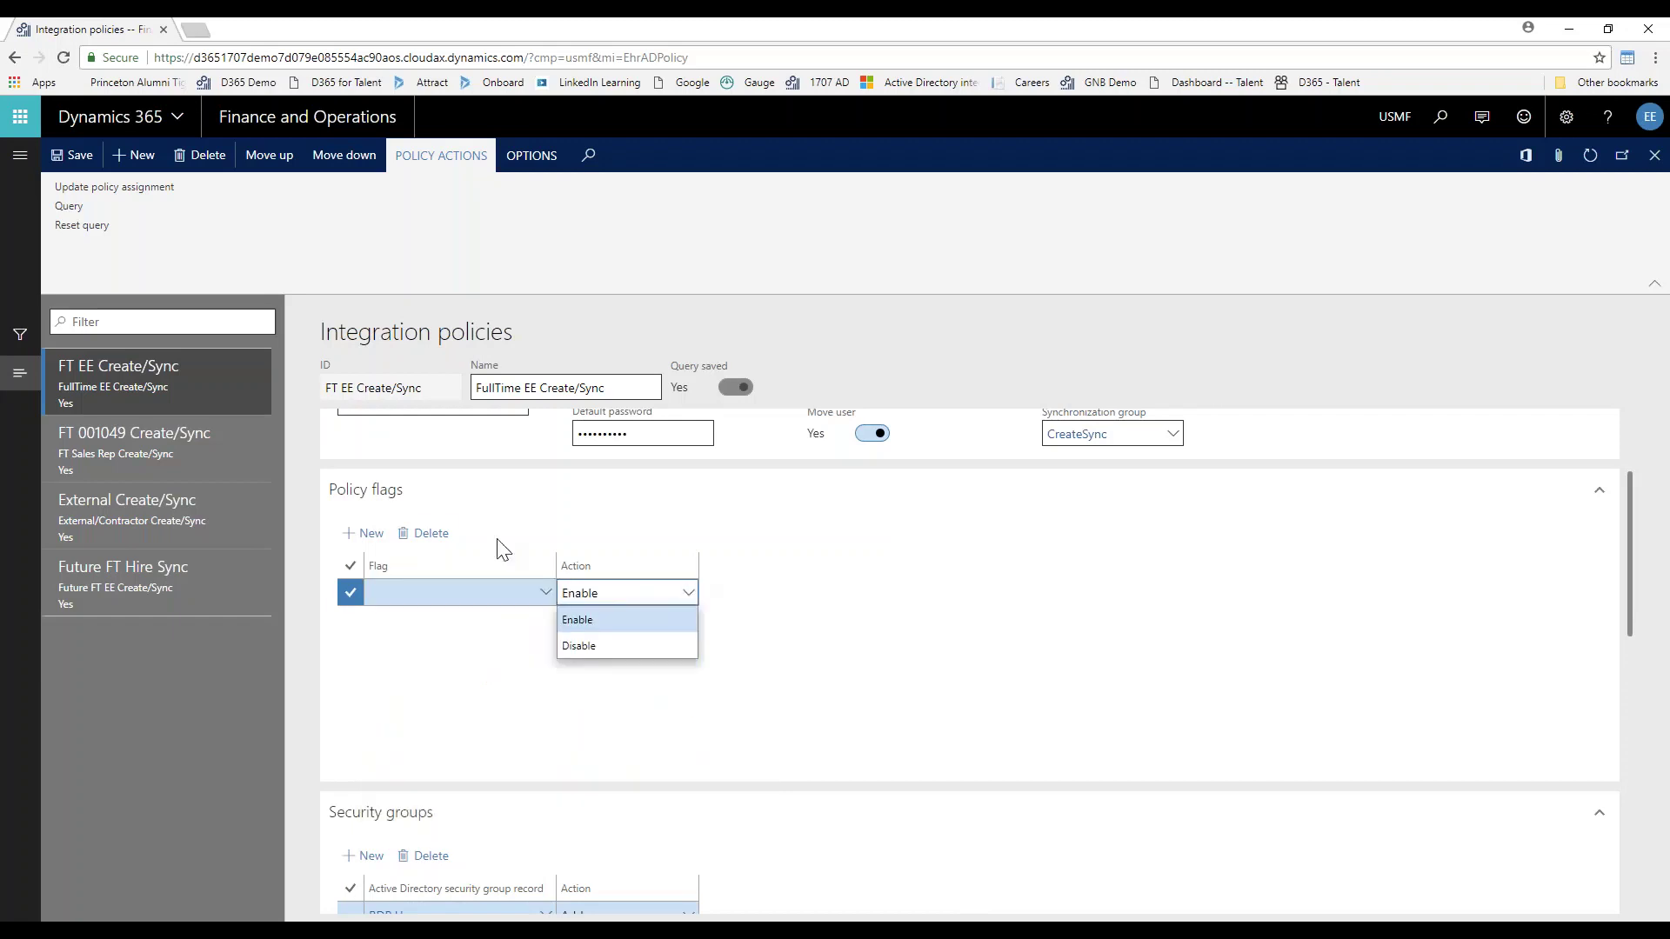
pyautogui.click(427, 534)
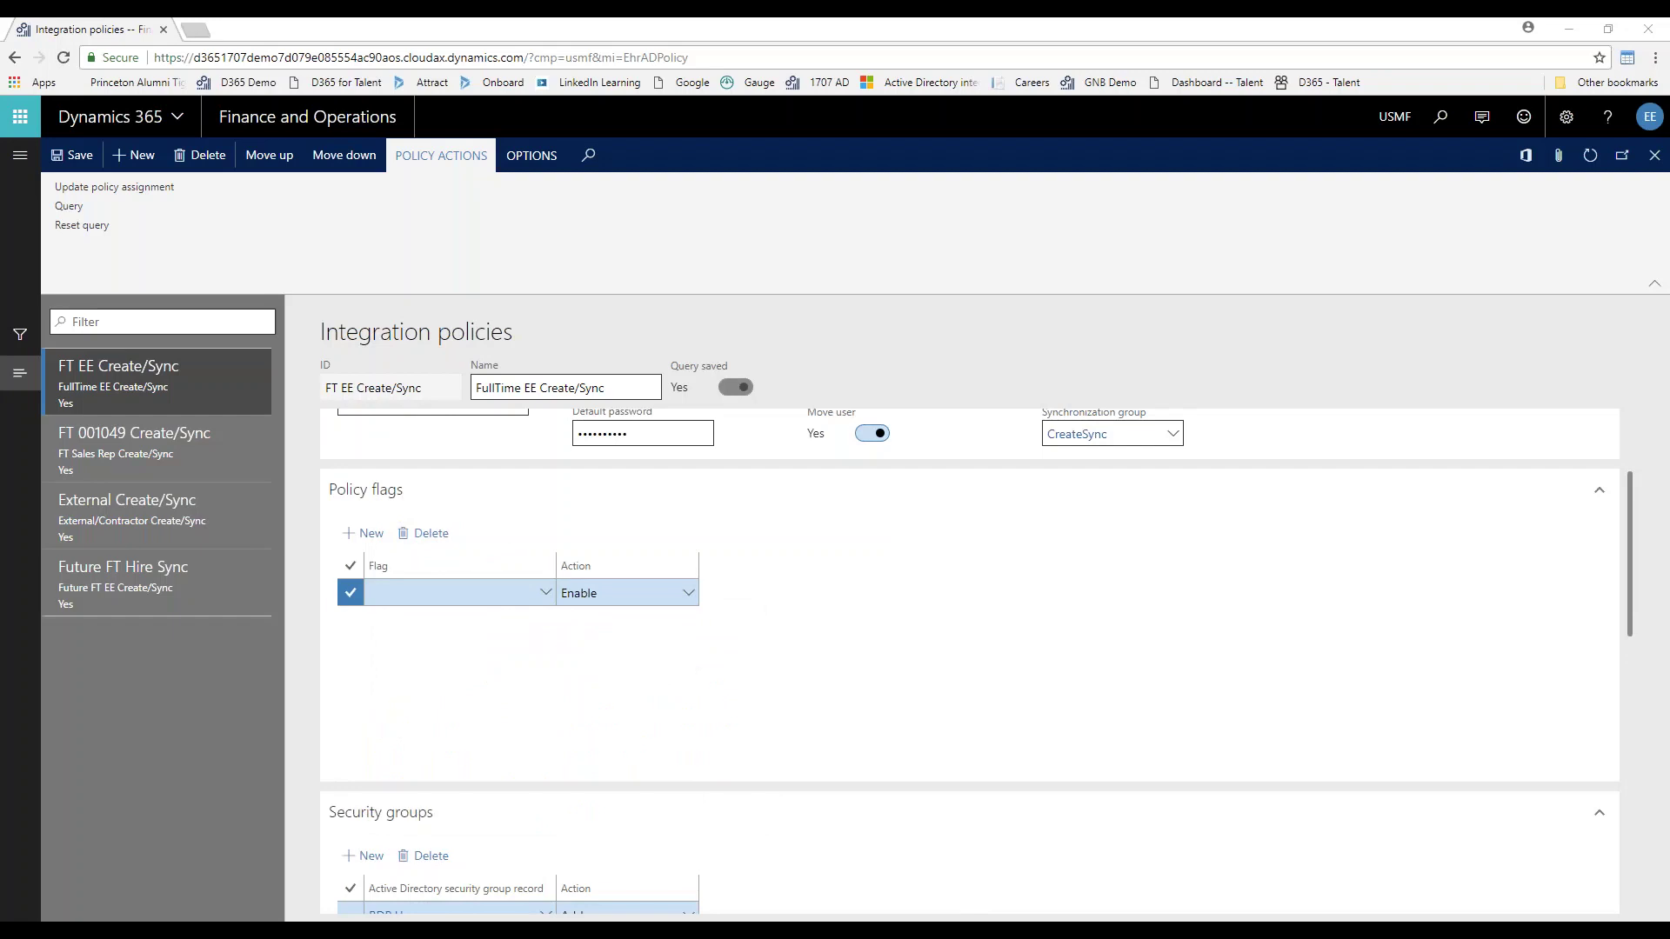
pyautogui.scroll(-3, 630, 561)
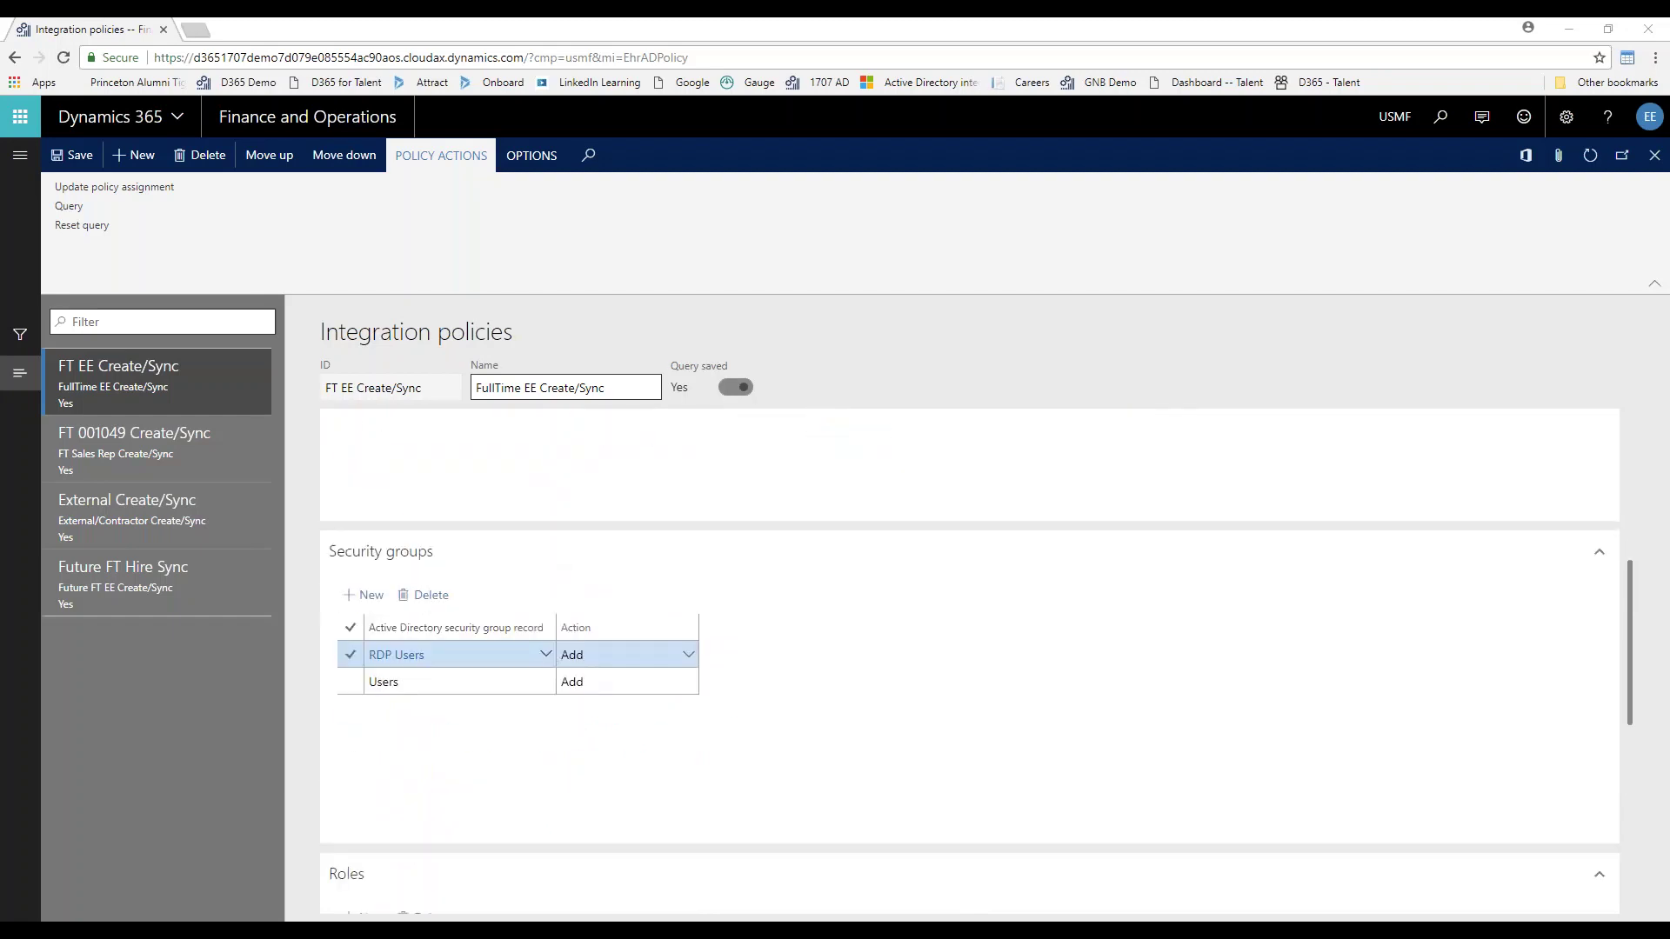
pyautogui.click(550, 659)
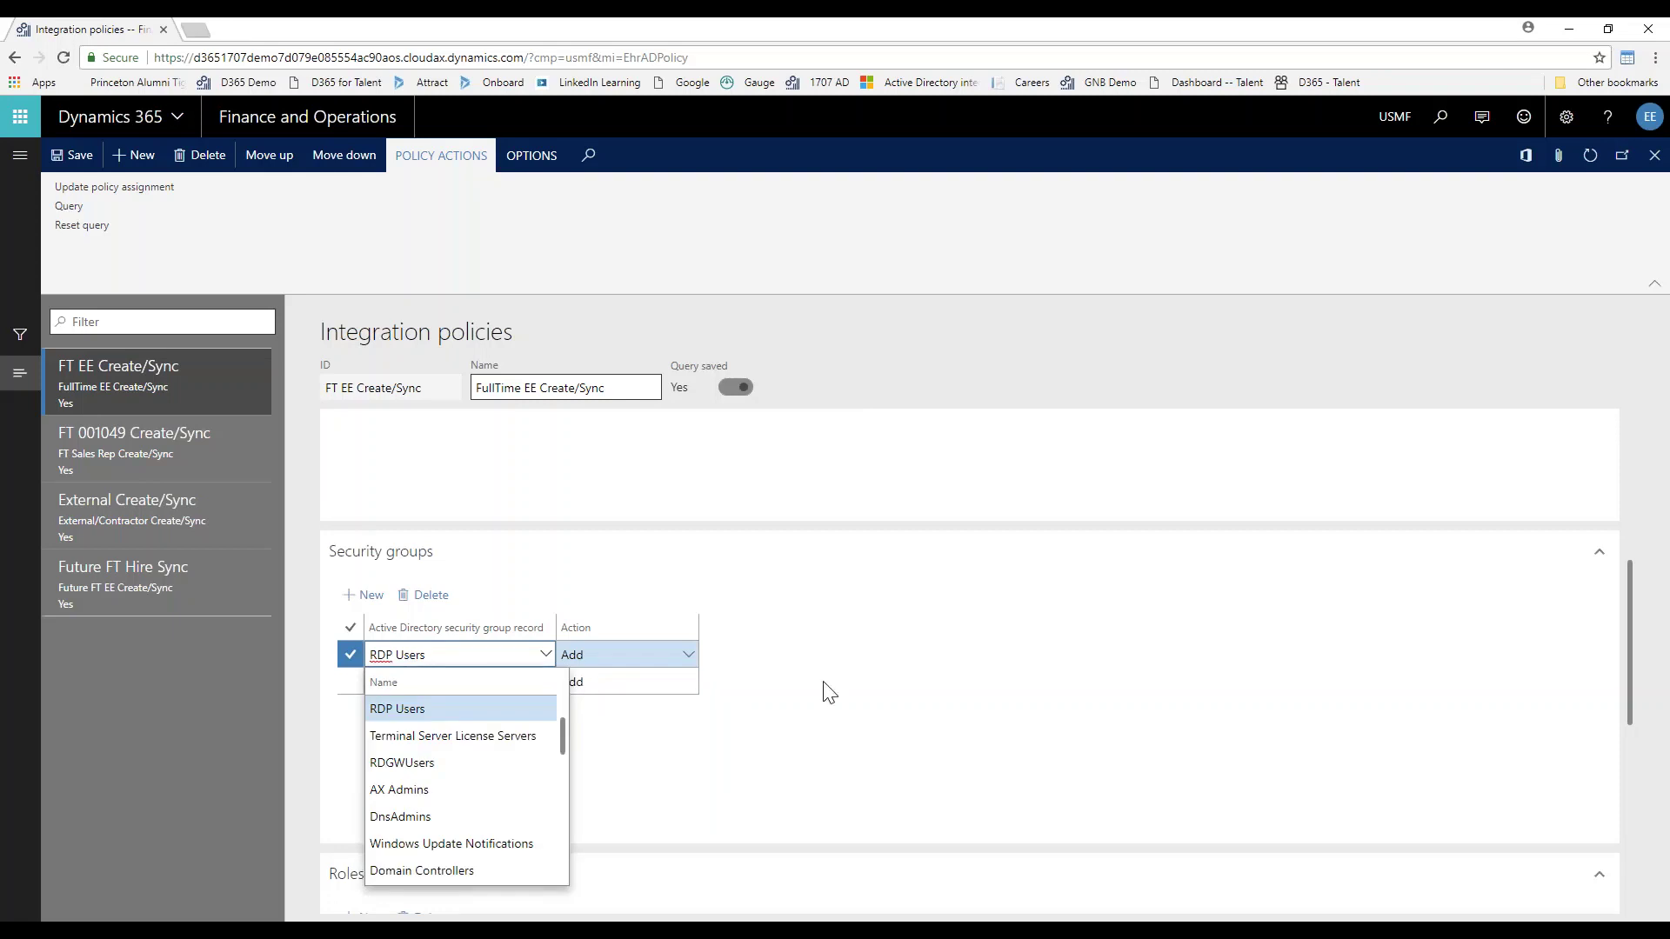
pyautogui.click(840, 733)
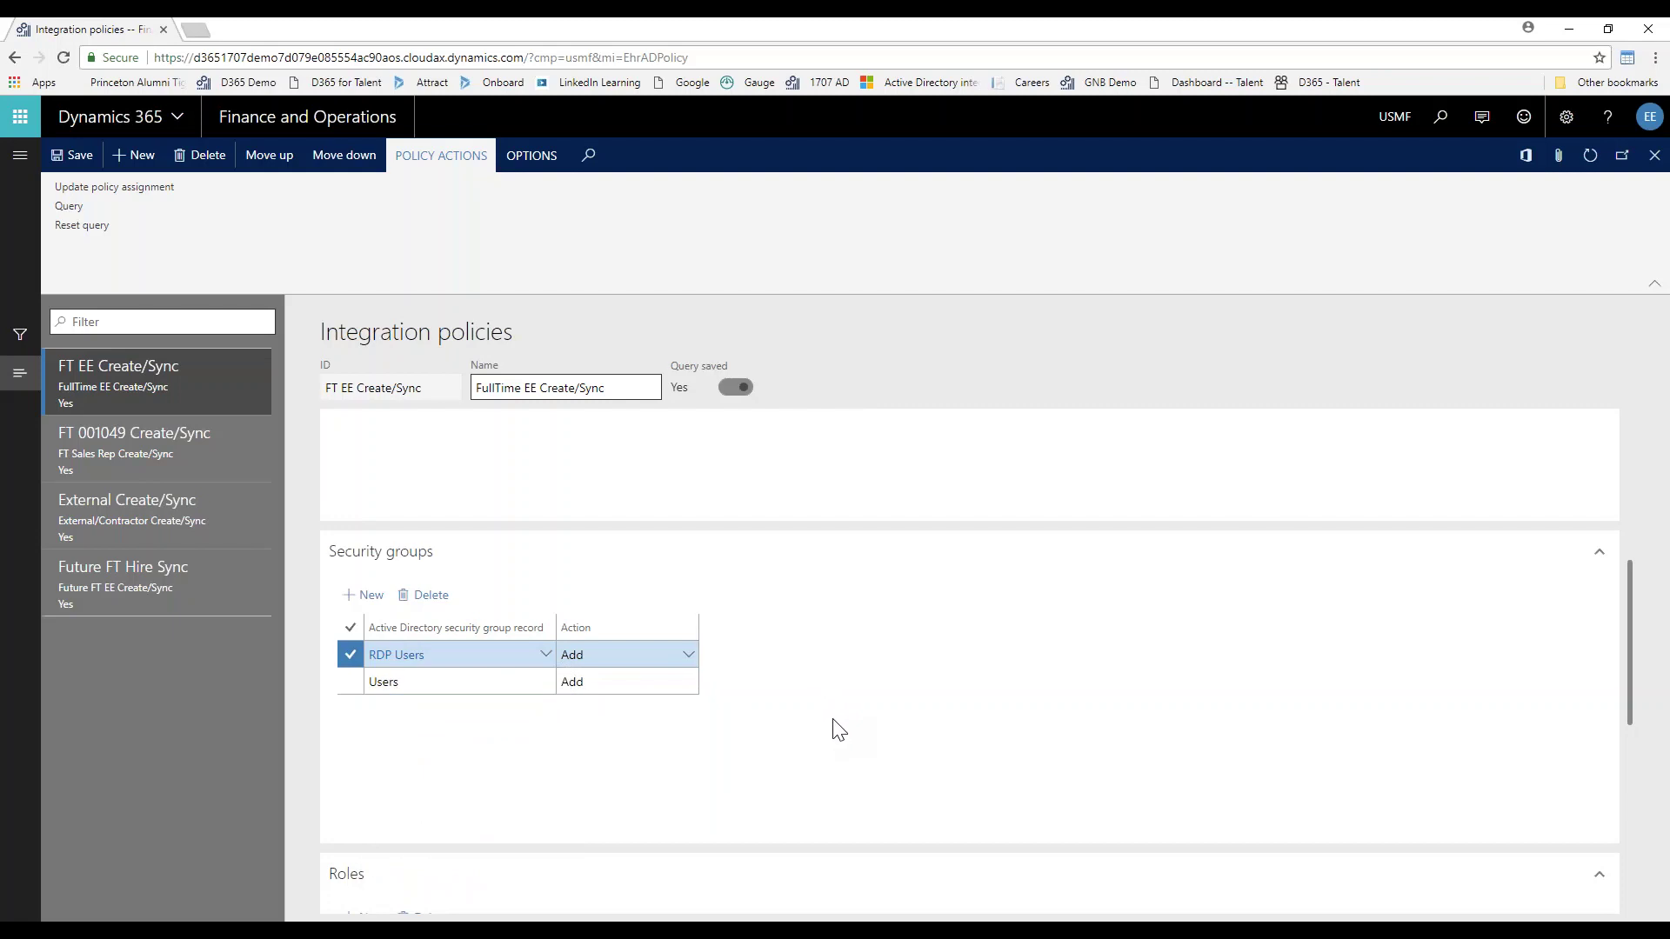
pyautogui.scroll(-3, 834, 721)
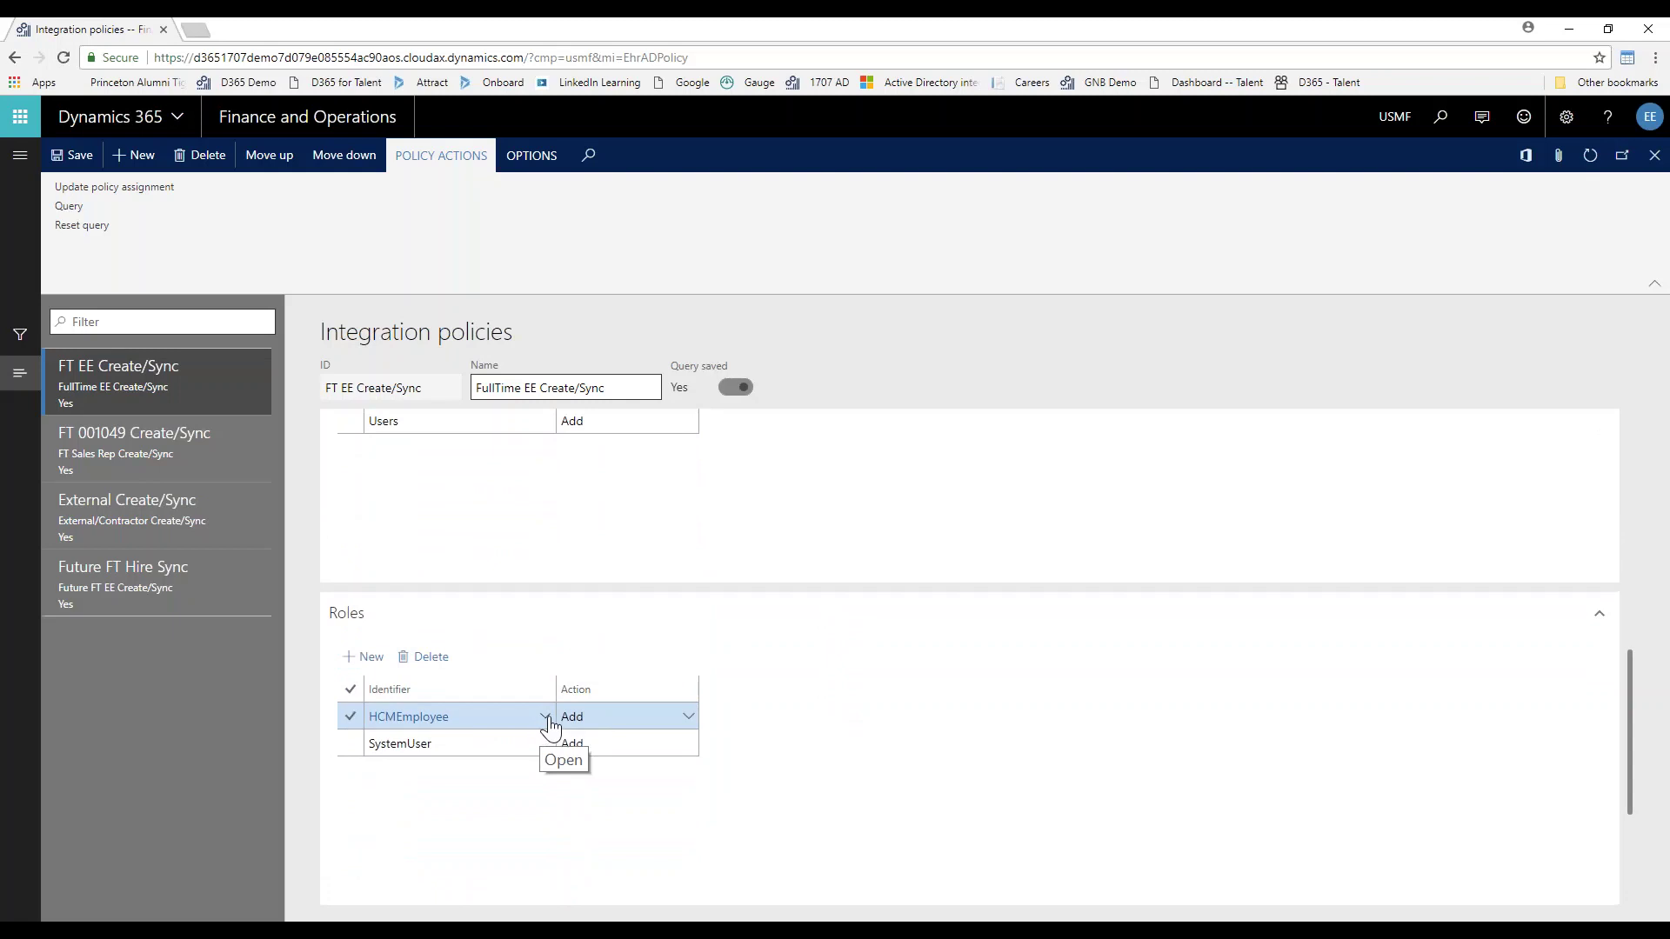
pyautogui.click(546, 718)
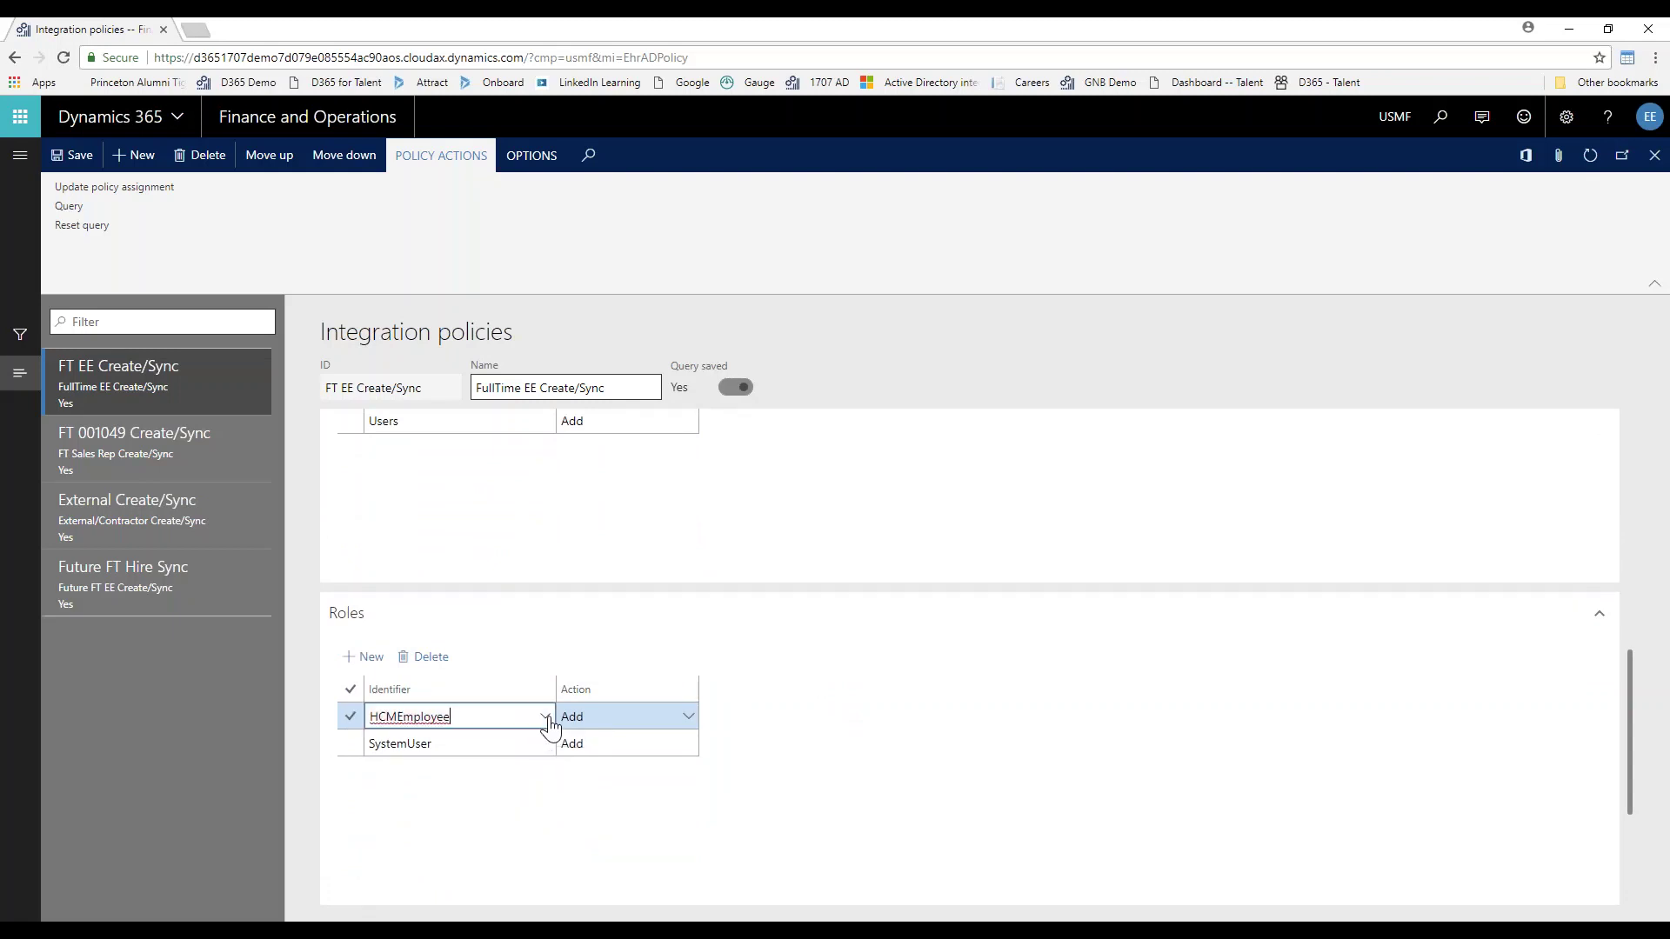
pyautogui.click(855, 737)
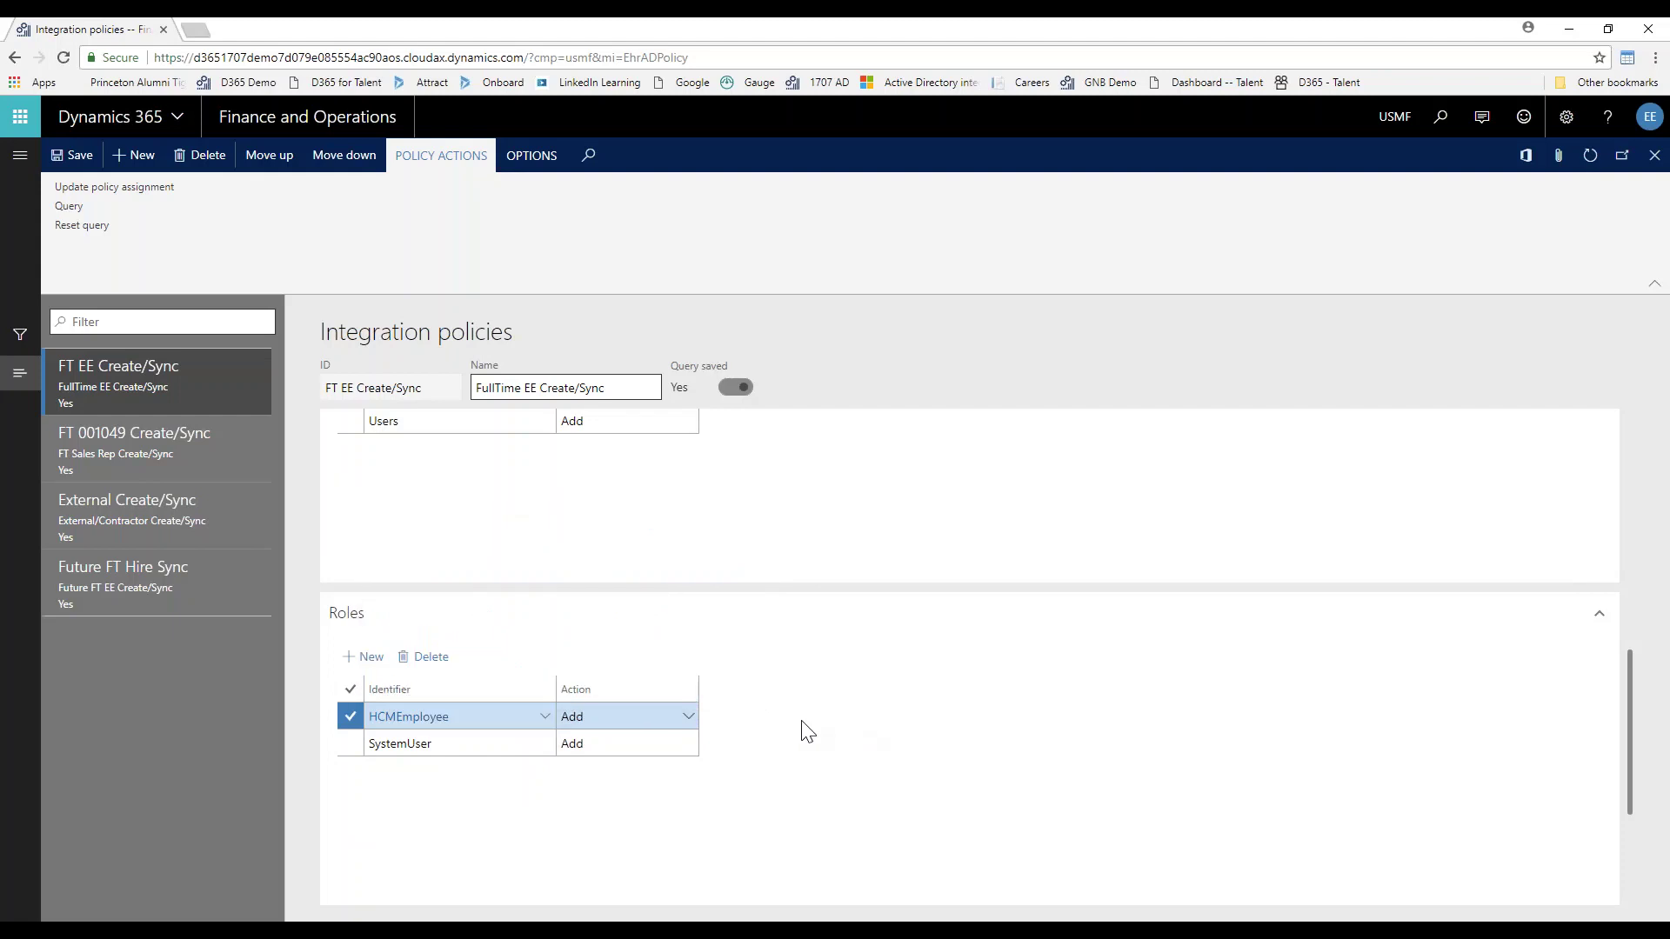
pyautogui.click(689, 718)
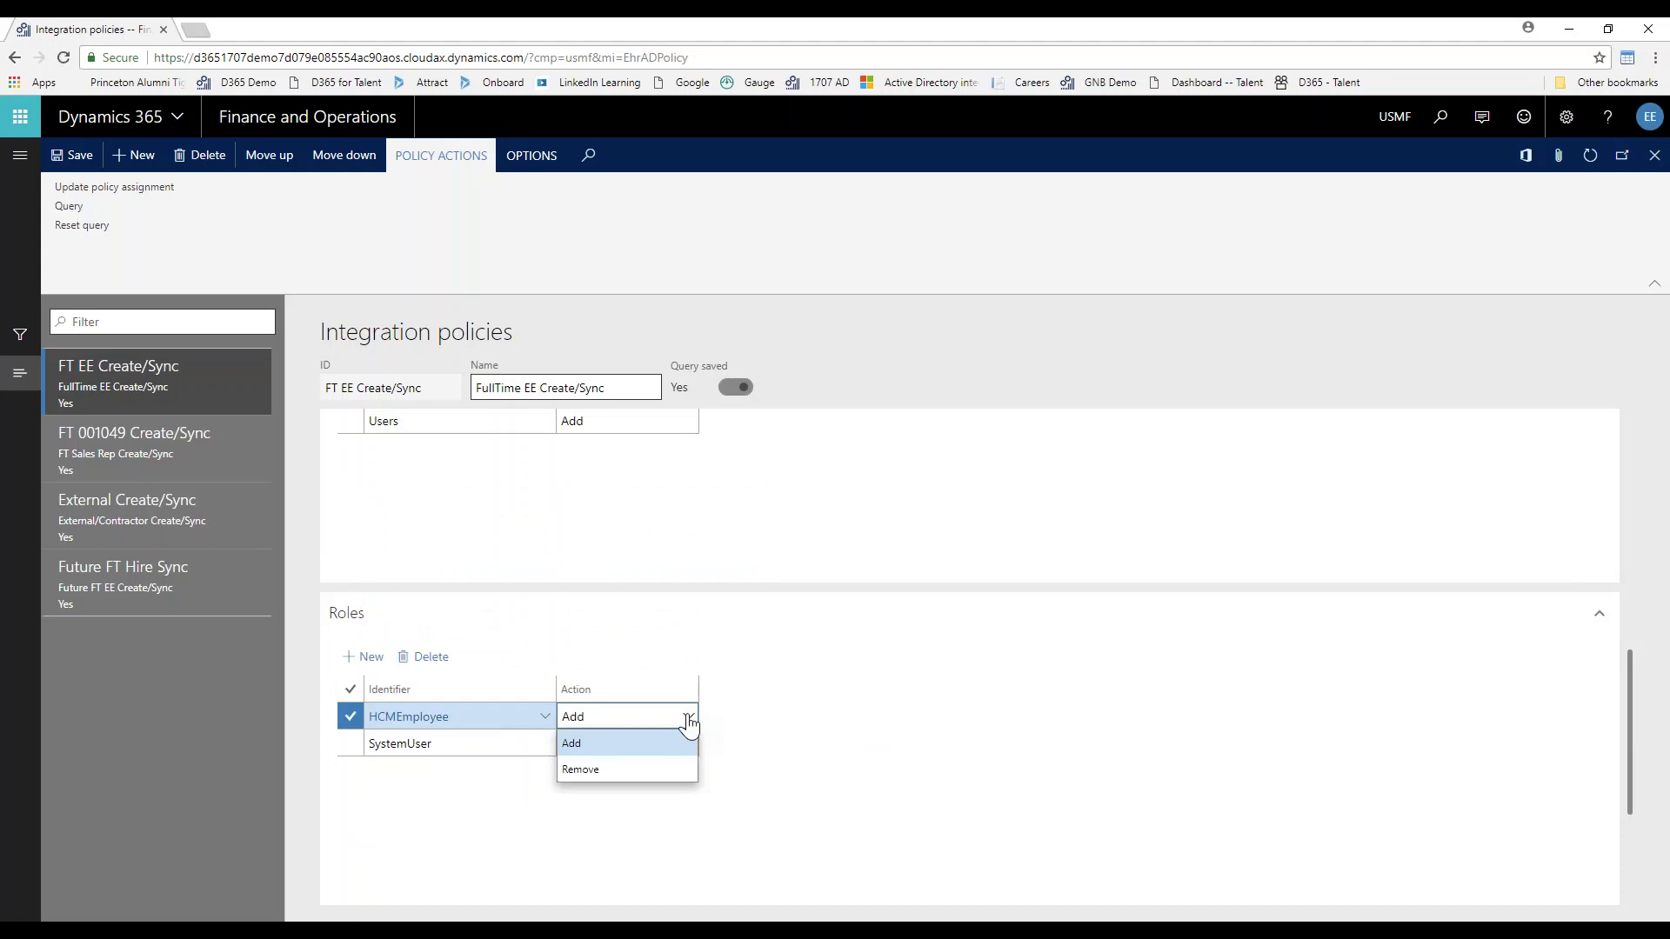
pyautogui.click(802, 724)
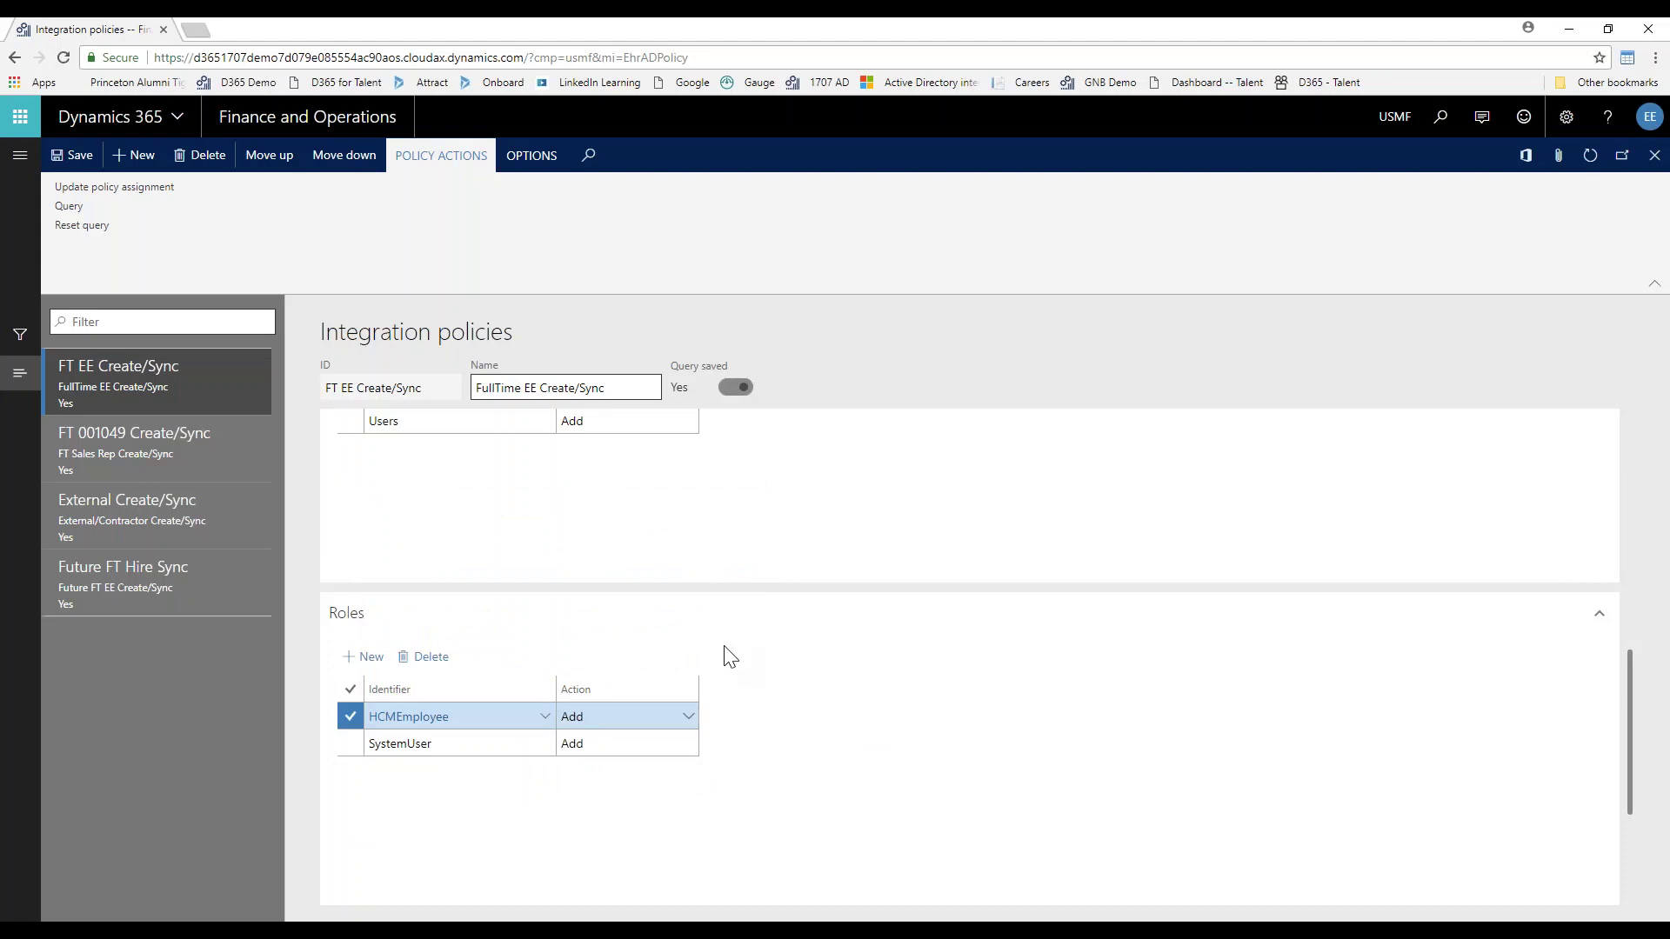
# Refresh the FullTime EE Create/Sync policy so Policy people shows six people, including the new hire.
pyautogui.scroll(-3, 729, 657)
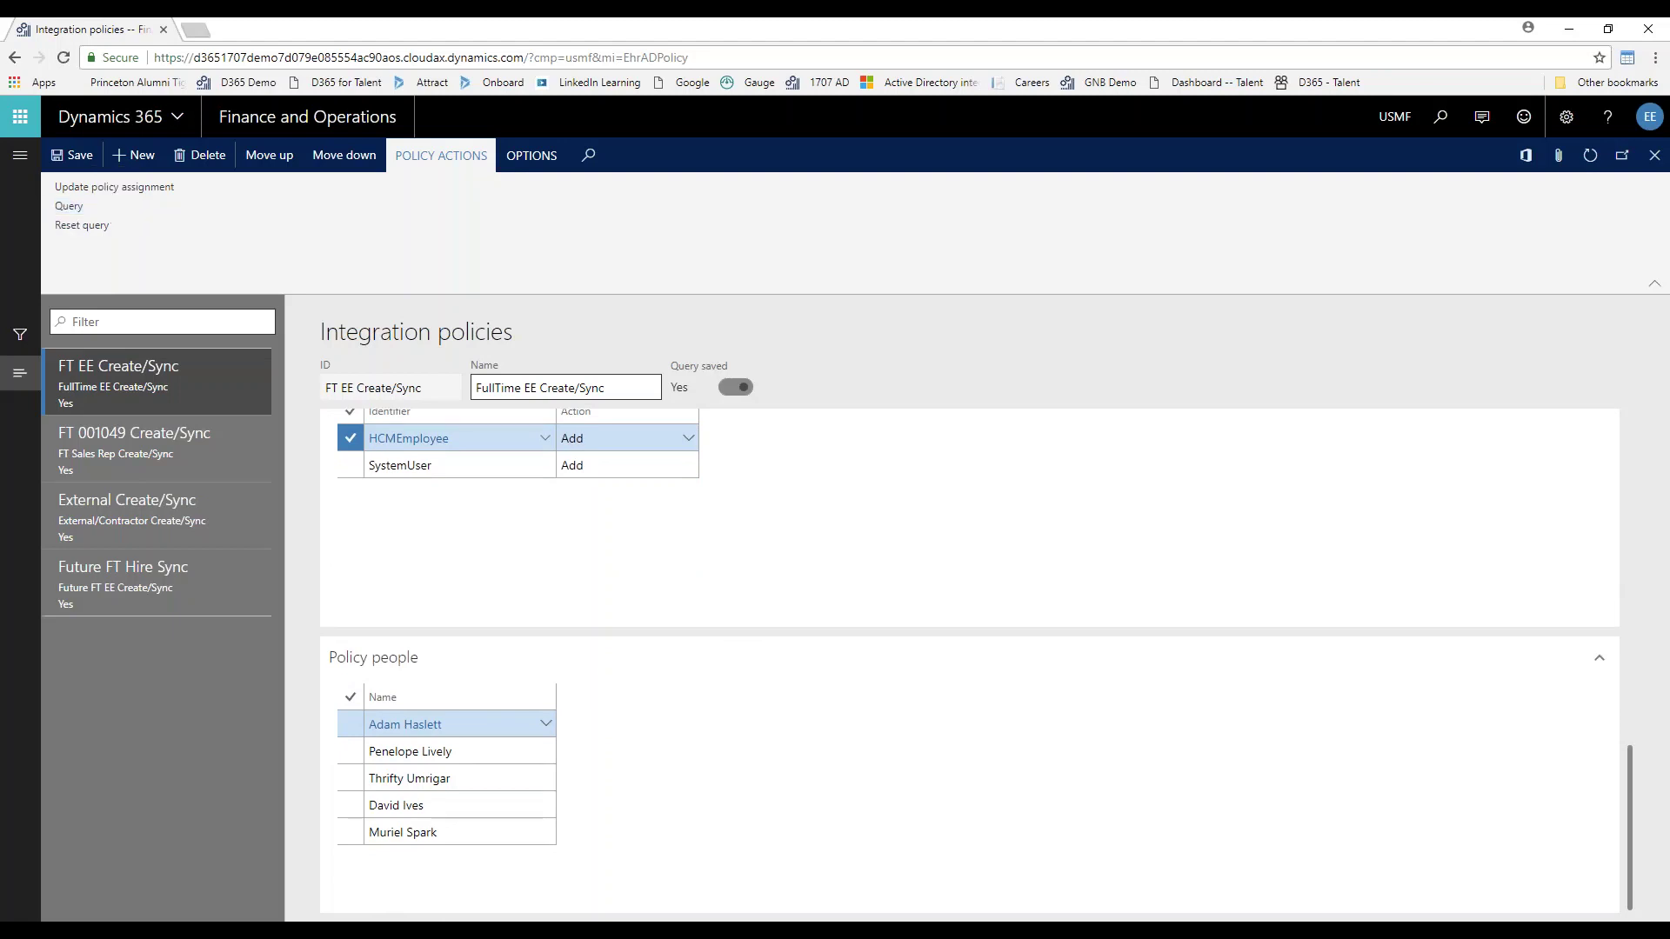
pyautogui.click(1599, 157)
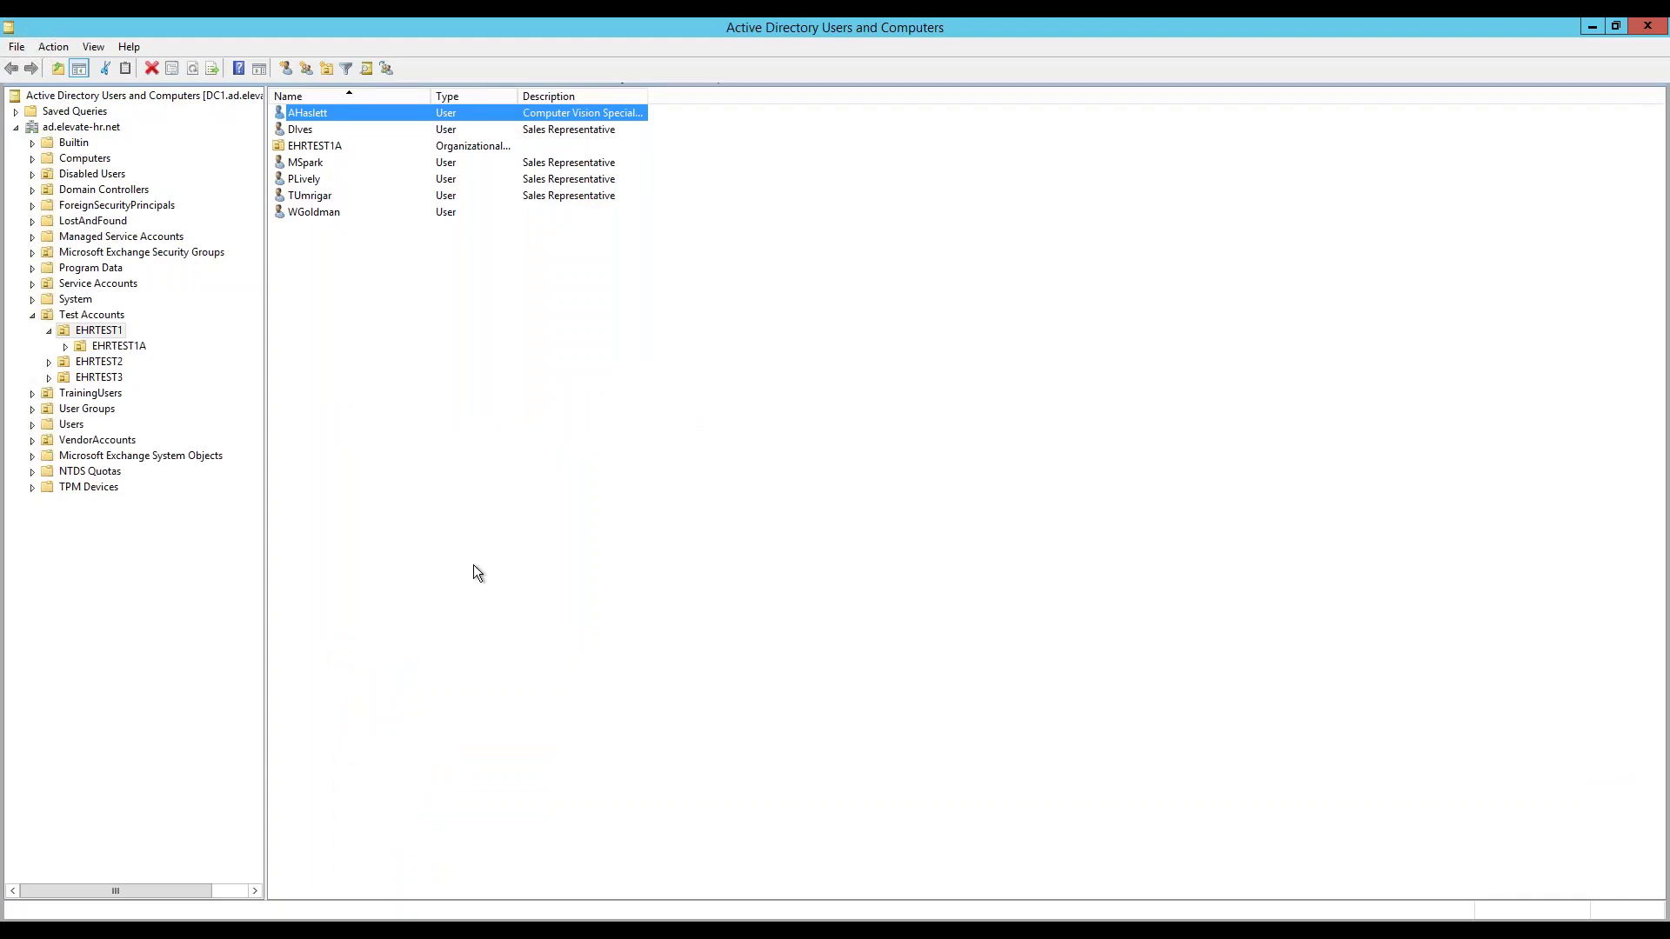
# Refresh the EHRTEST1 user list and open the new Sales Representative account's properties.
pyautogui.click(520, 514)
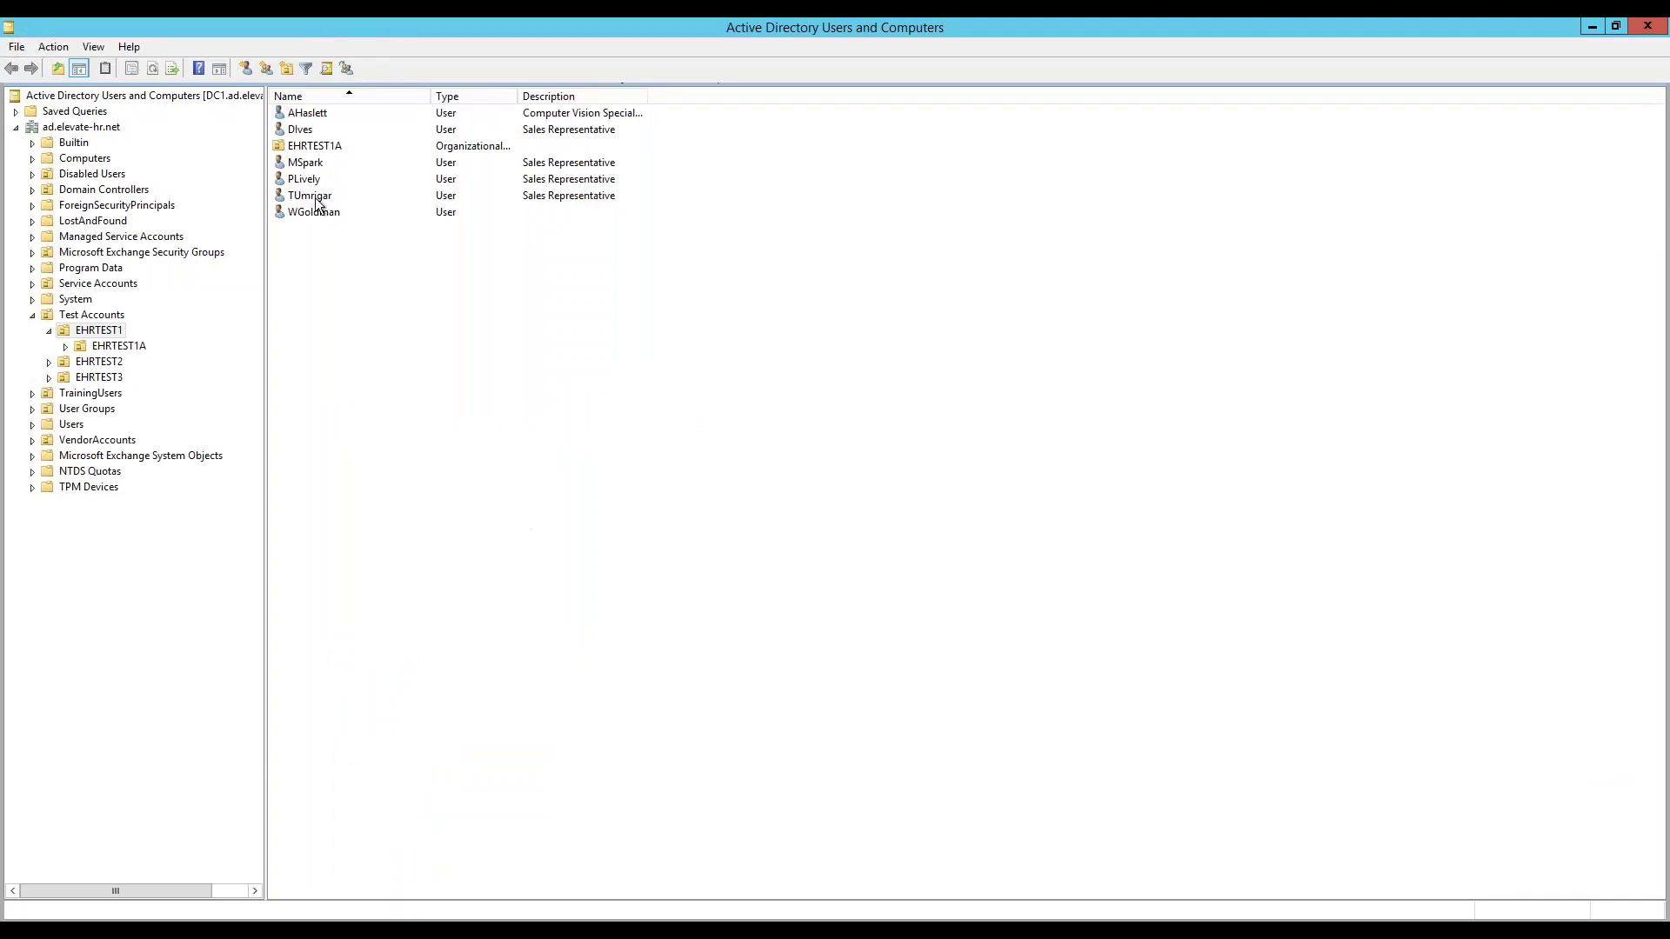
pyautogui.click(156, 67)
pyautogui.click(331, 130)
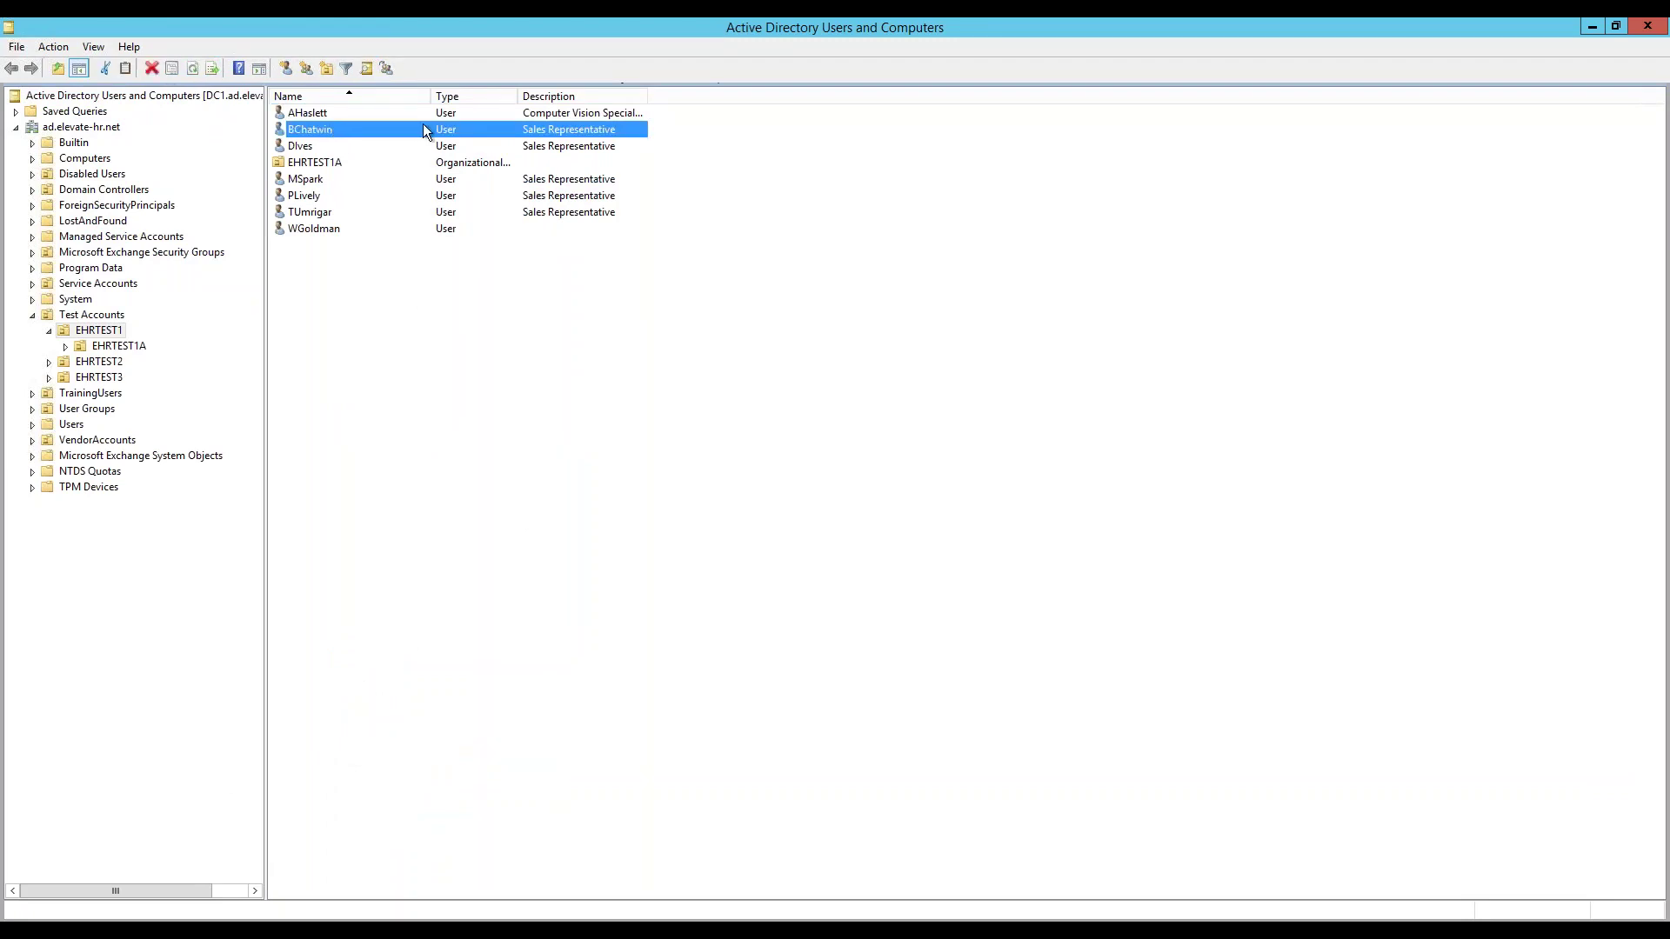
pyautogui.doubleClick(386, 131)
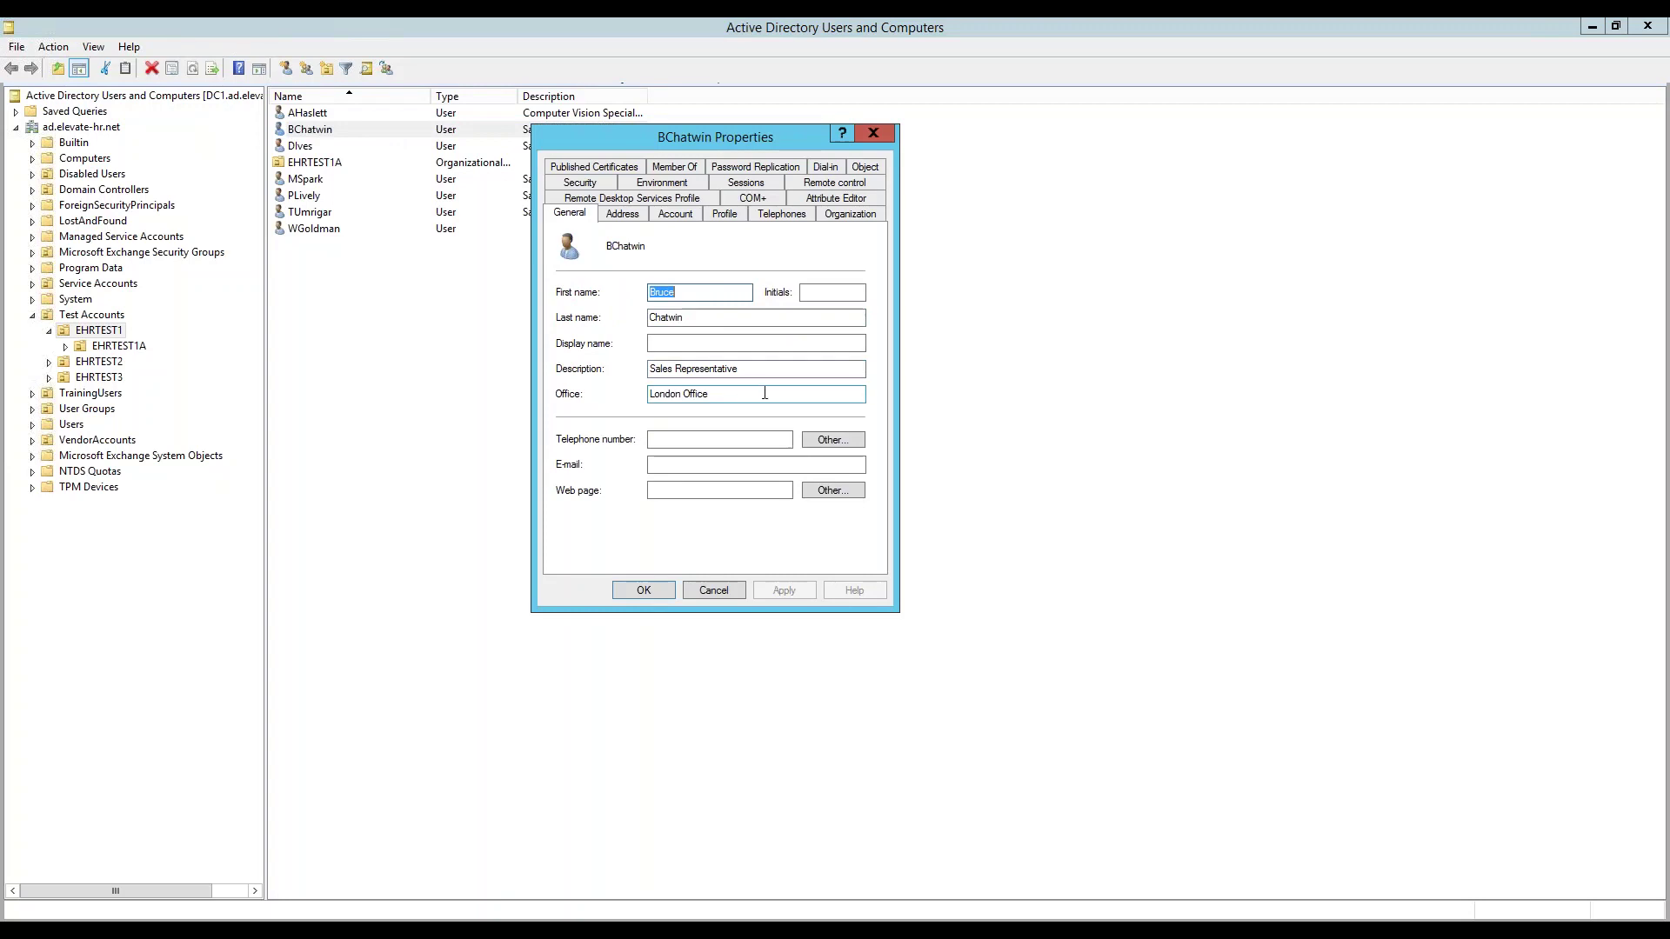
# Confirm the new user belongs to Domain Users, RDP Users and Users, then close Properties with OK.
pyautogui.click(686, 168)
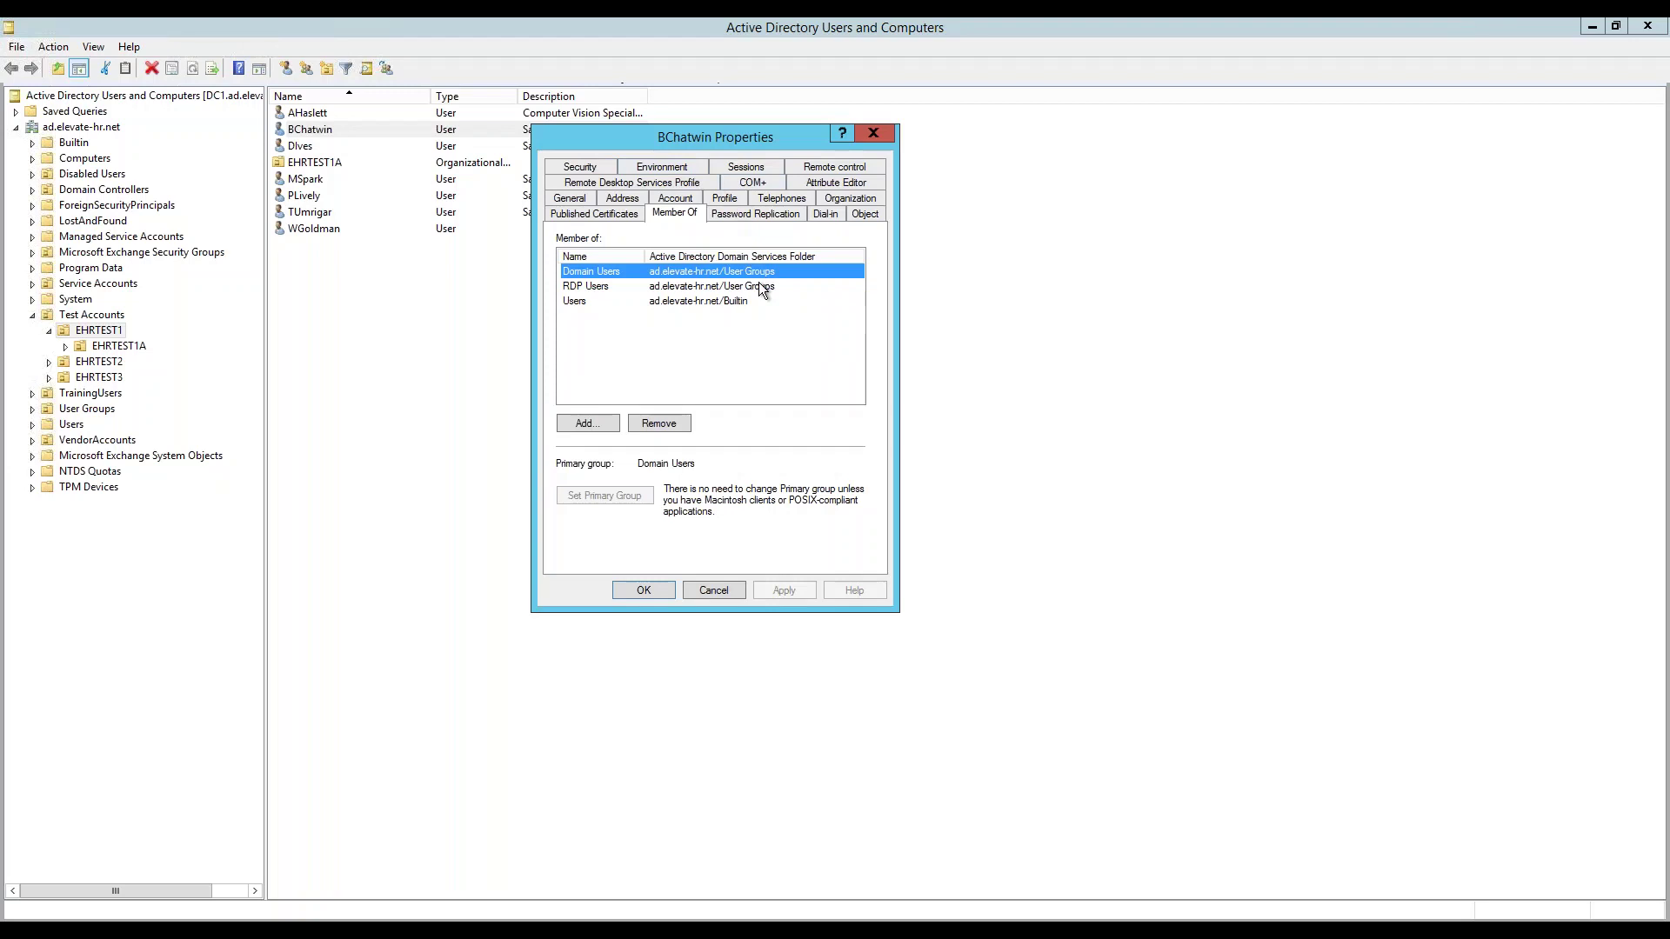
pyautogui.click(643, 591)
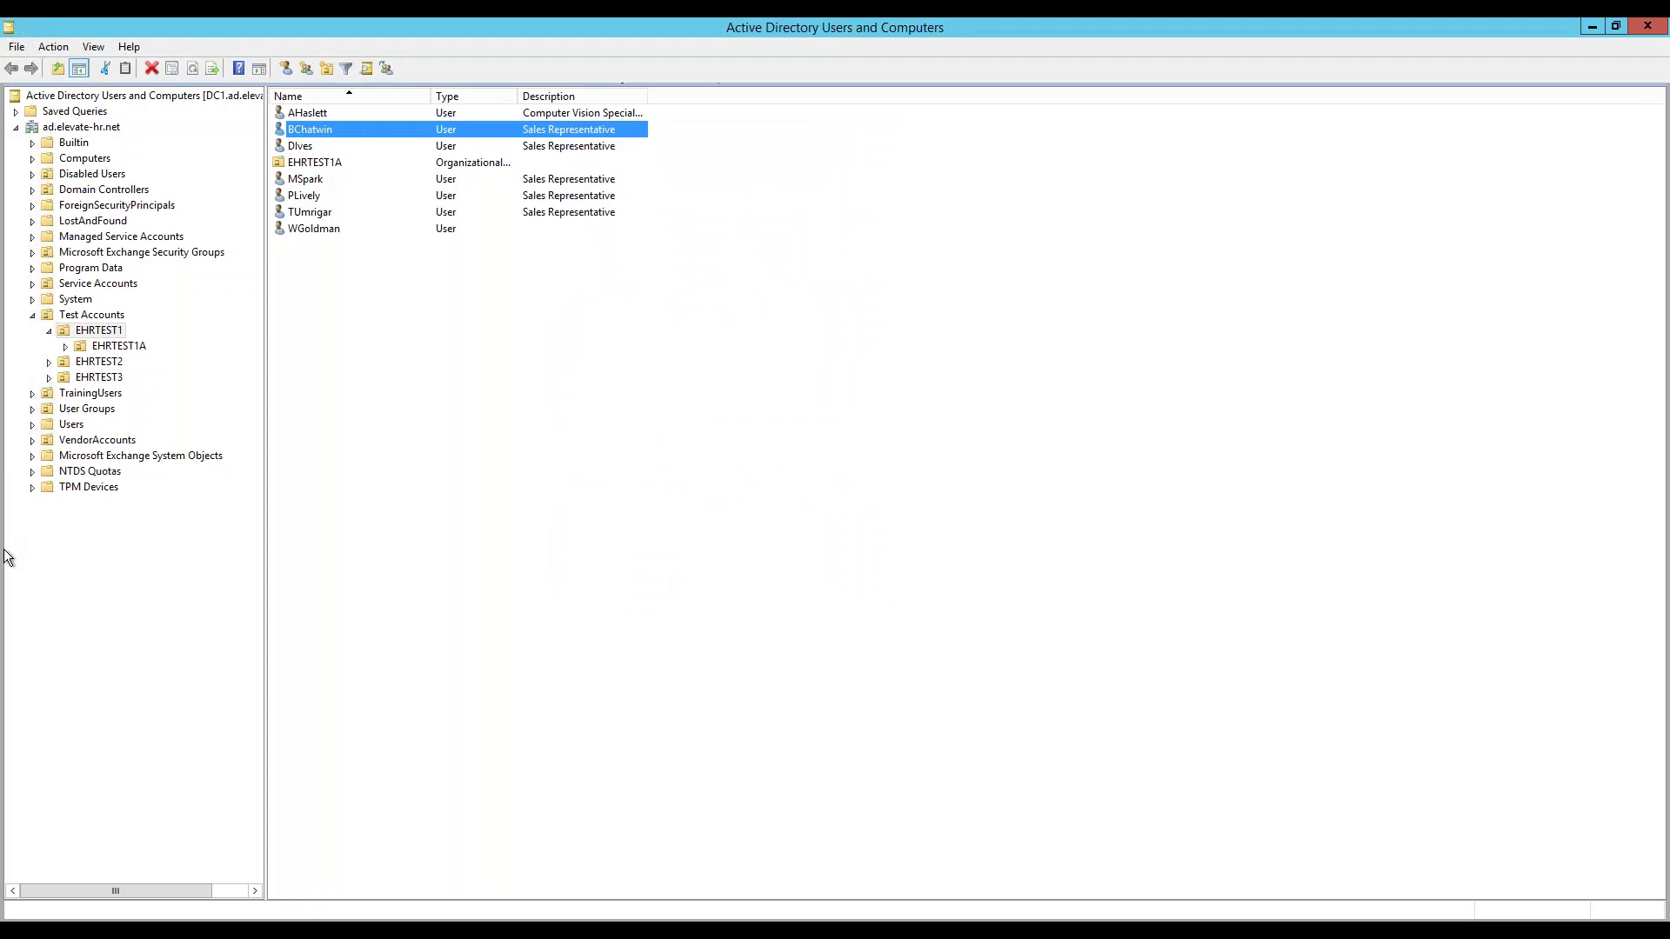